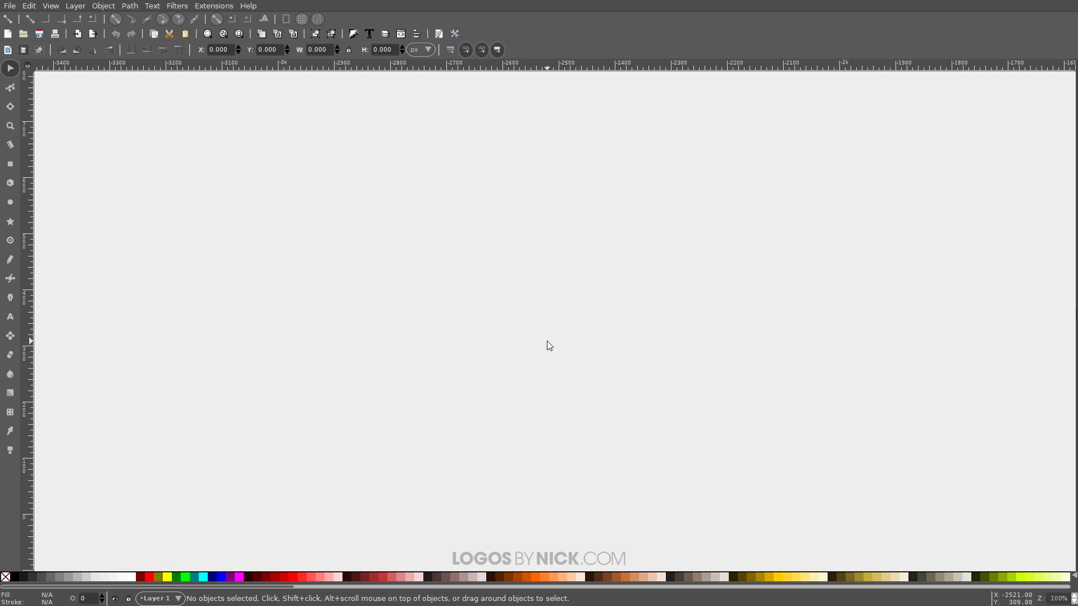
- Set the canvas zoom to 1:1 from the View menu
{"action": "left_click", "coordinate": [51, 7]}
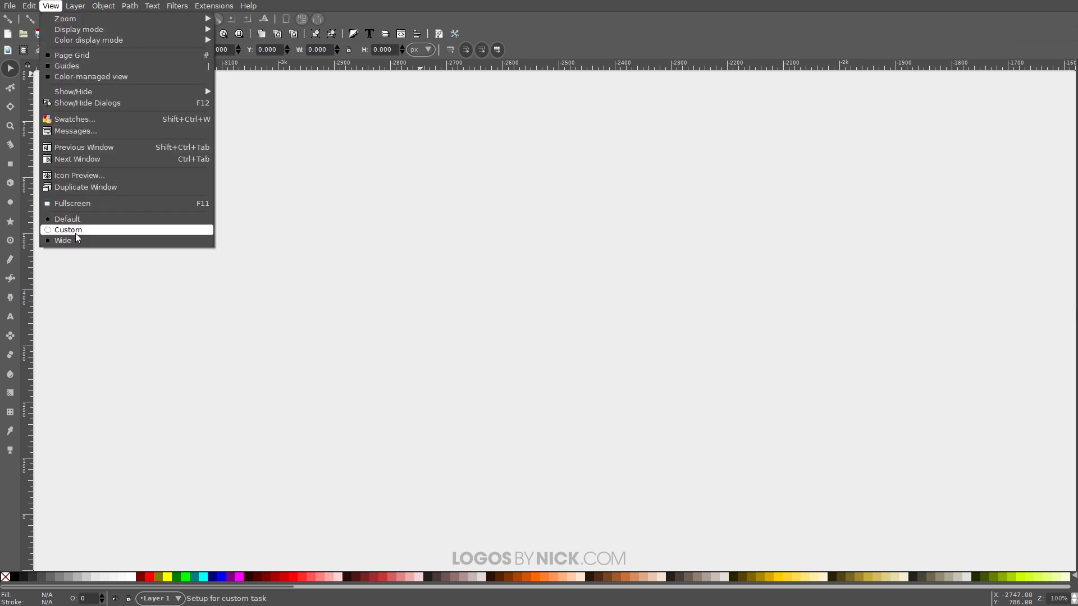
{"action": "mouse_move", "coordinate": [94, 23]}
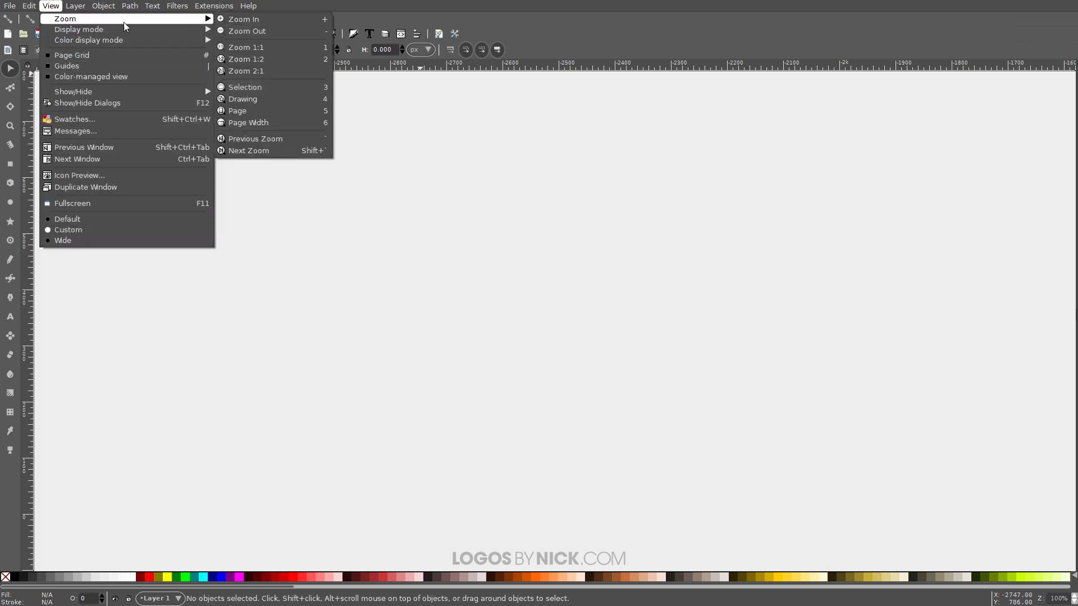
{"action": "left_click", "coordinate": [261, 48]}
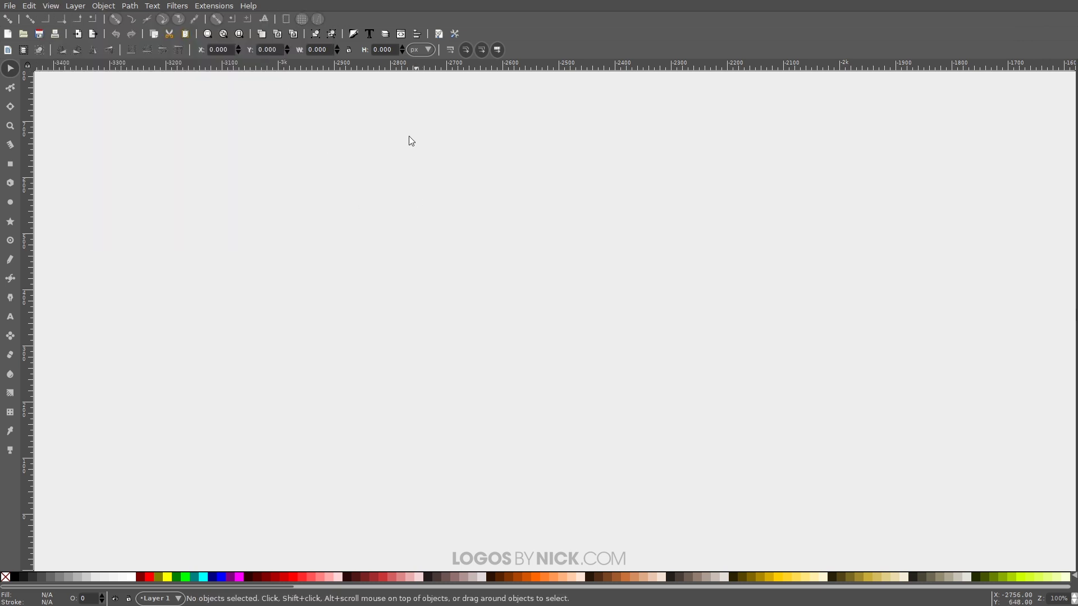
- Open Align and Distribute relative to the last selected object, plus the Fill and Stroke panel
{"action": "left_click", "coordinate": [417, 33]}
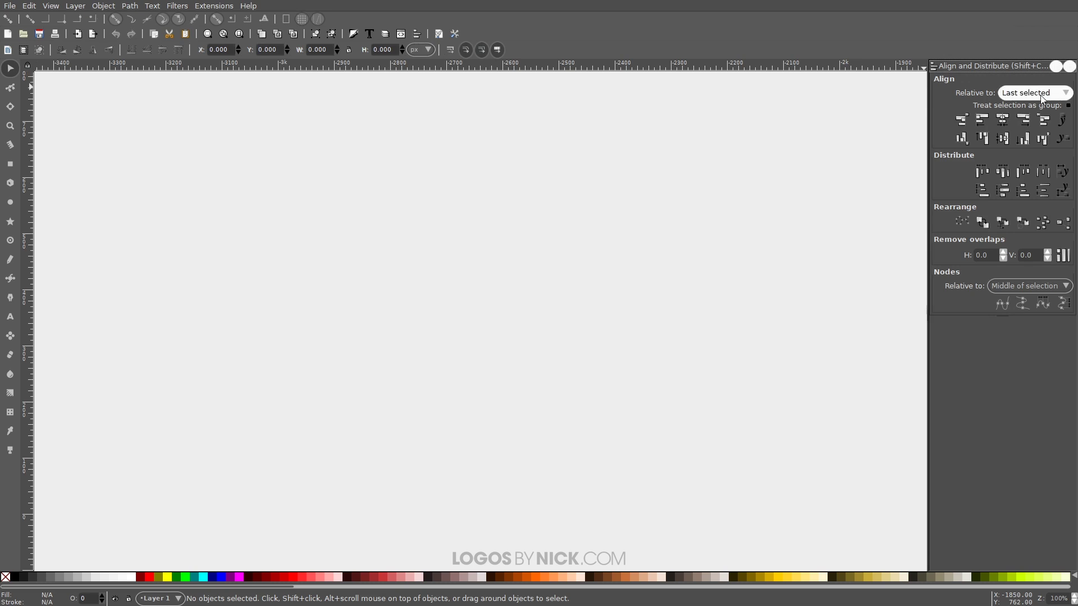
{"action": "left_click", "coordinate": [1003, 94]}
{"action": "left_click", "coordinate": [1003, 99]}
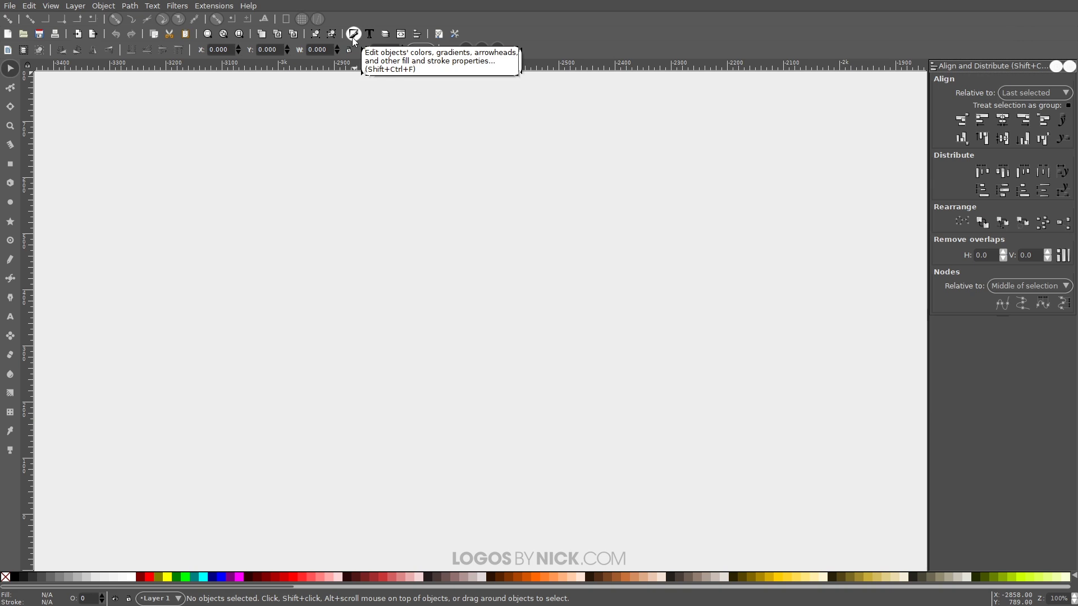
{"action": "left_click", "coordinate": [352, 35]}
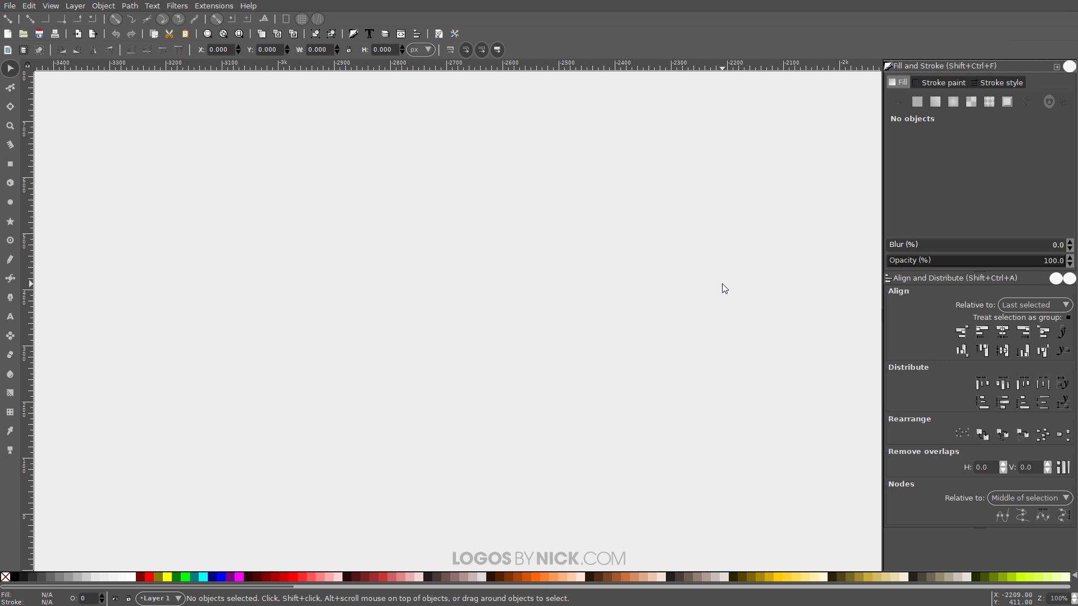
- On Pixabay's Forest Trees Panorama page, choose the Vector graphic SVG download option
{"action": "key", "text": "alt+Tab"}
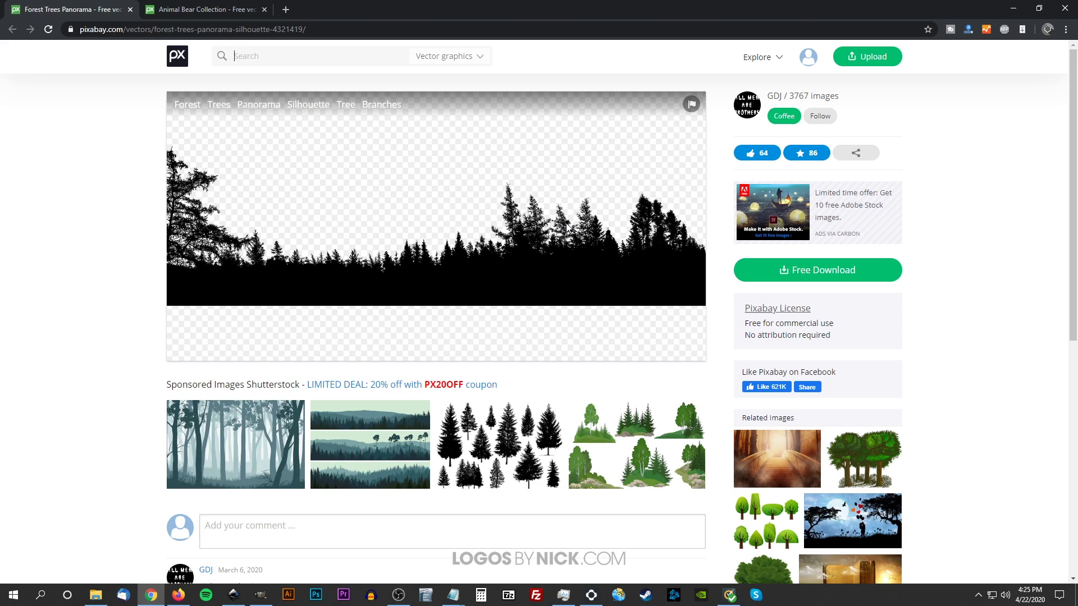
{"action": "left_click", "coordinate": [197, 10]}
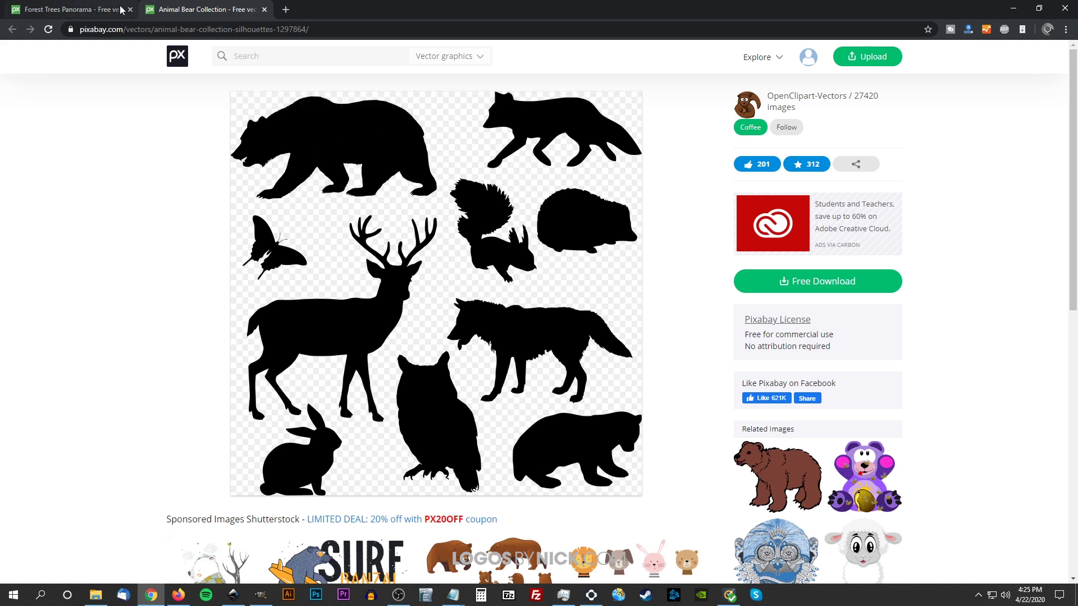
{"action": "left_click", "coordinate": [85, 8]}
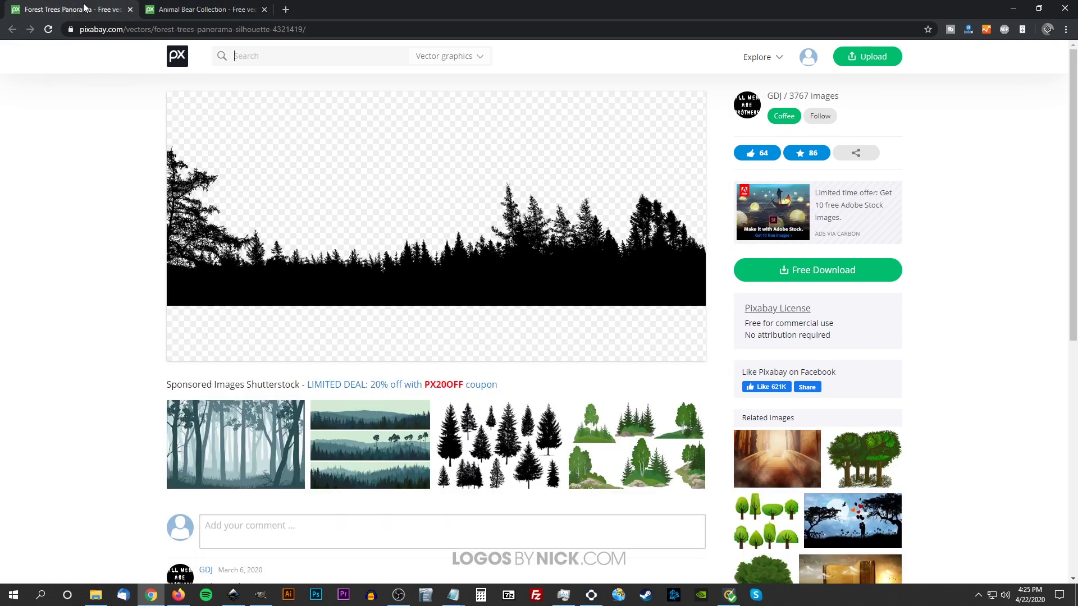
{"action": "left_click", "coordinate": [837, 275]}
{"action": "left_click", "coordinate": [752, 352]}
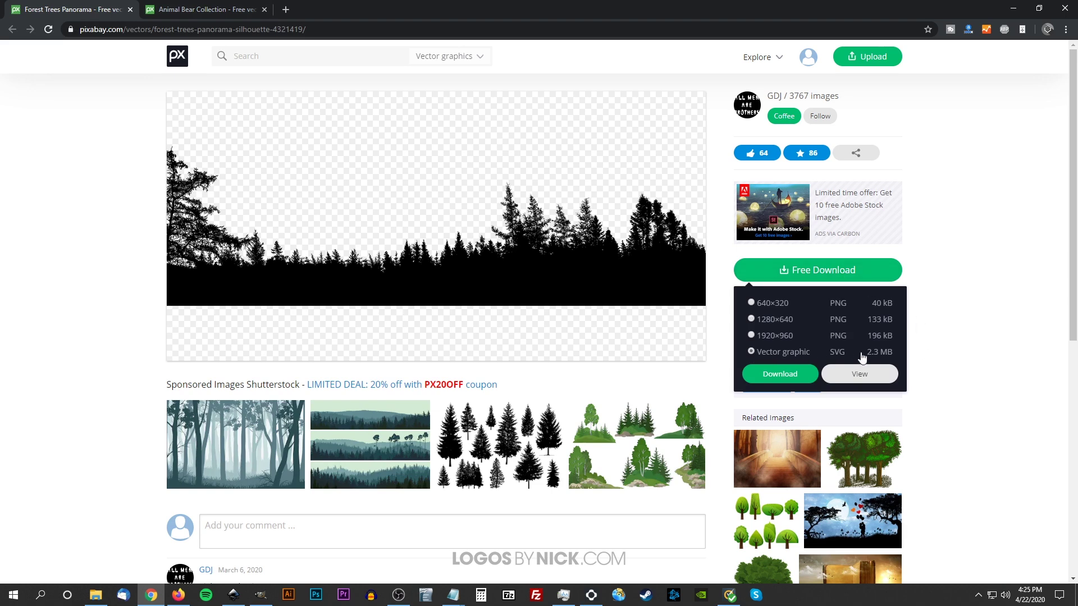
- Download the forest panorama SVG and drag it onto the Inkscape canvas
{"action": "left_click", "coordinate": [780, 375]}
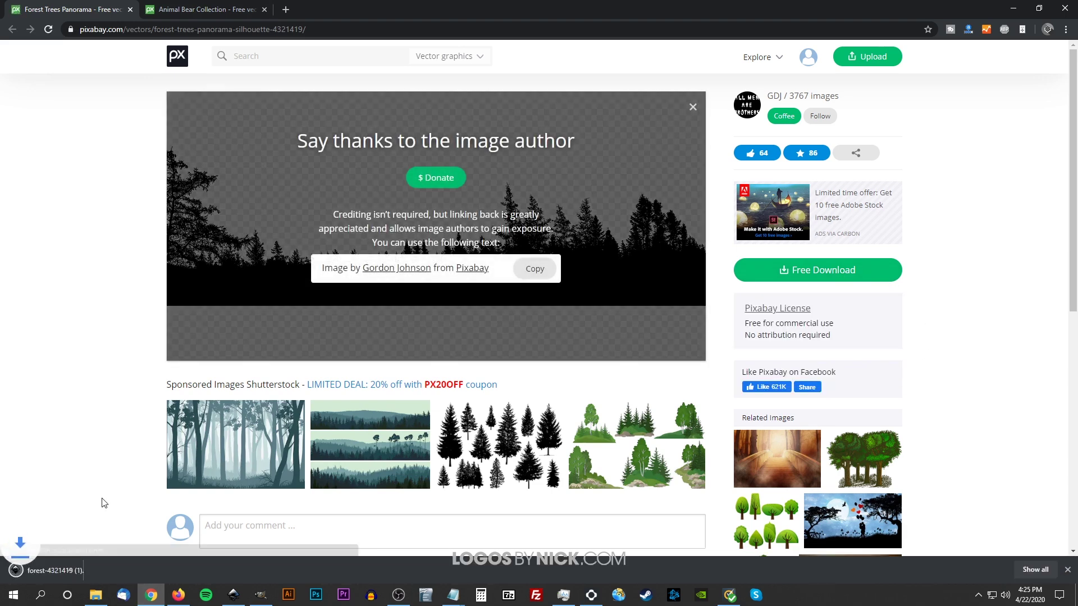
{"action": "left_click", "coordinate": [1040, 8]}
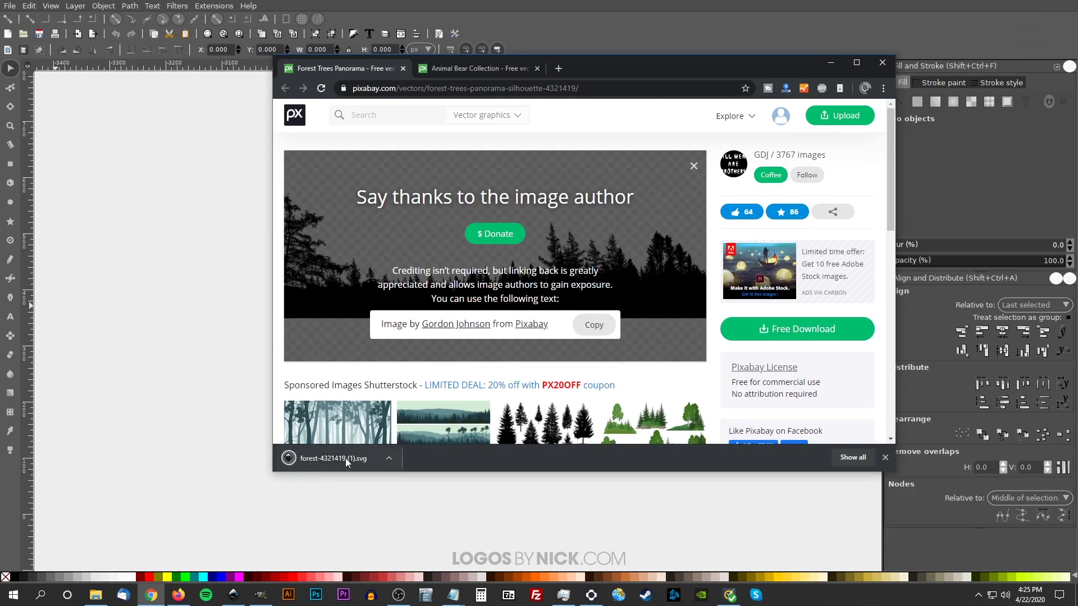
{"action": "left_click_drag", "start_coordinate": [323, 458], "coordinate": [205, 349]}
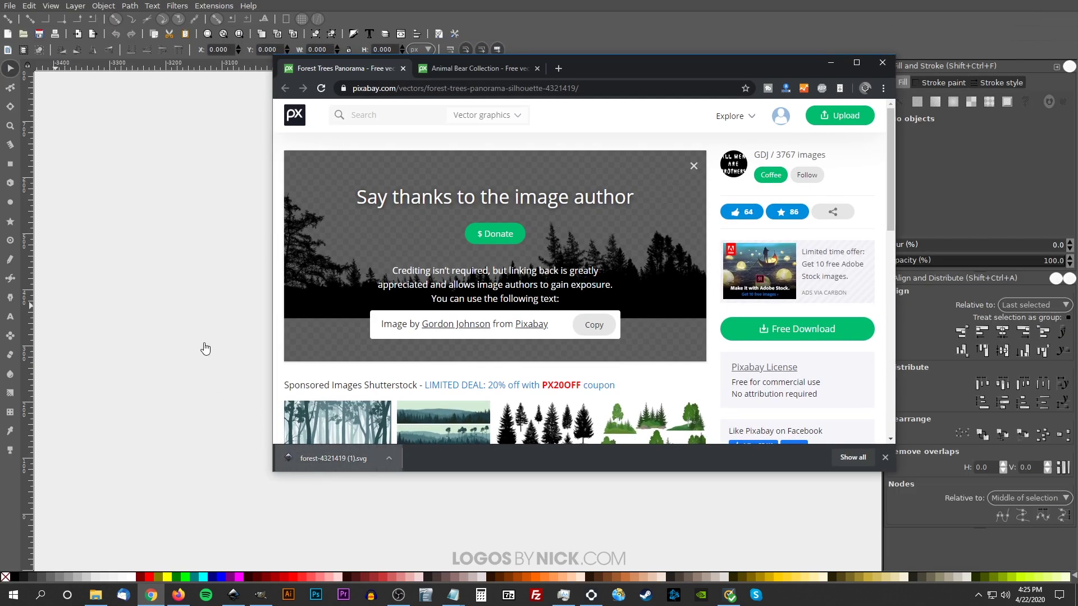
- Download the Animal Bear Collection as SVG and drag it into the drawing
{"action": "left_click_drag", "start_coordinate": [673, 67], "coordinate": [787, 92]}
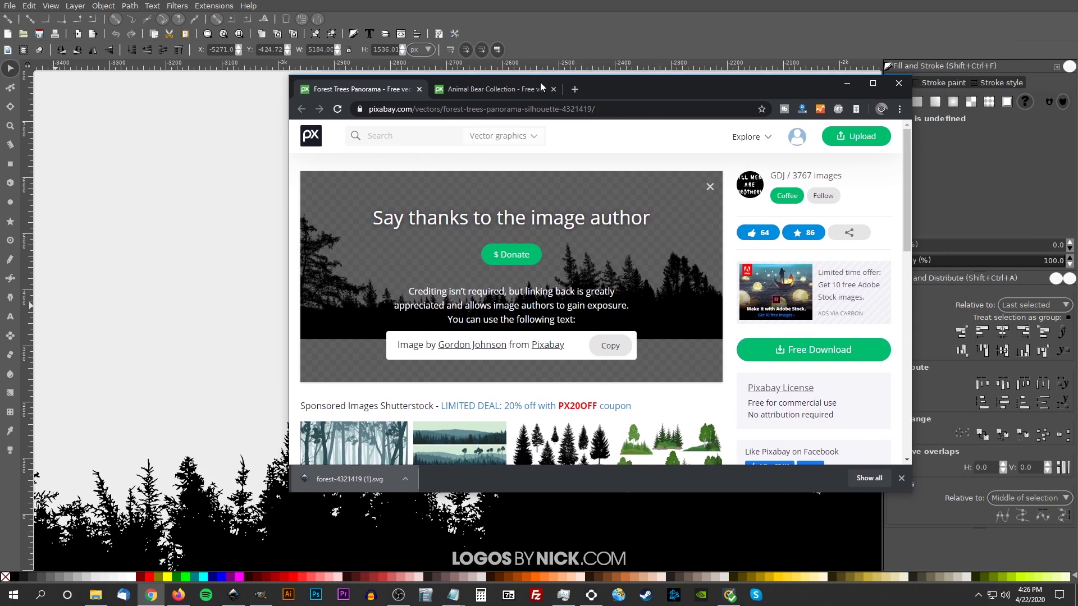
{"action": "left_click", "coordinate": [489, 89]}
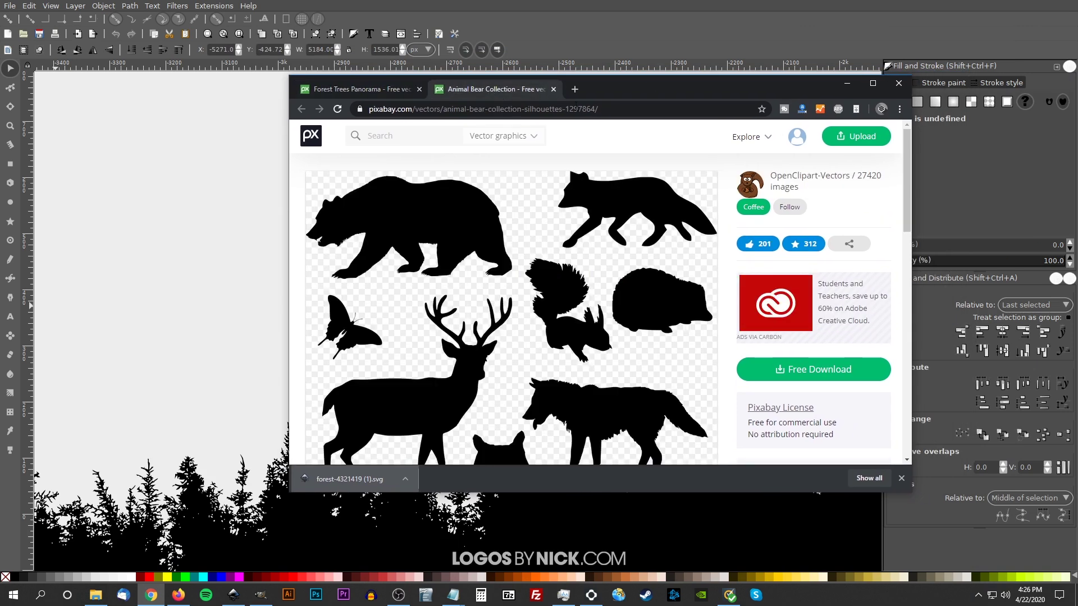
{"action": "left_click", "coordinate": [840, 371]}
{"action": "left_click", "coordinate": [754, 310]}
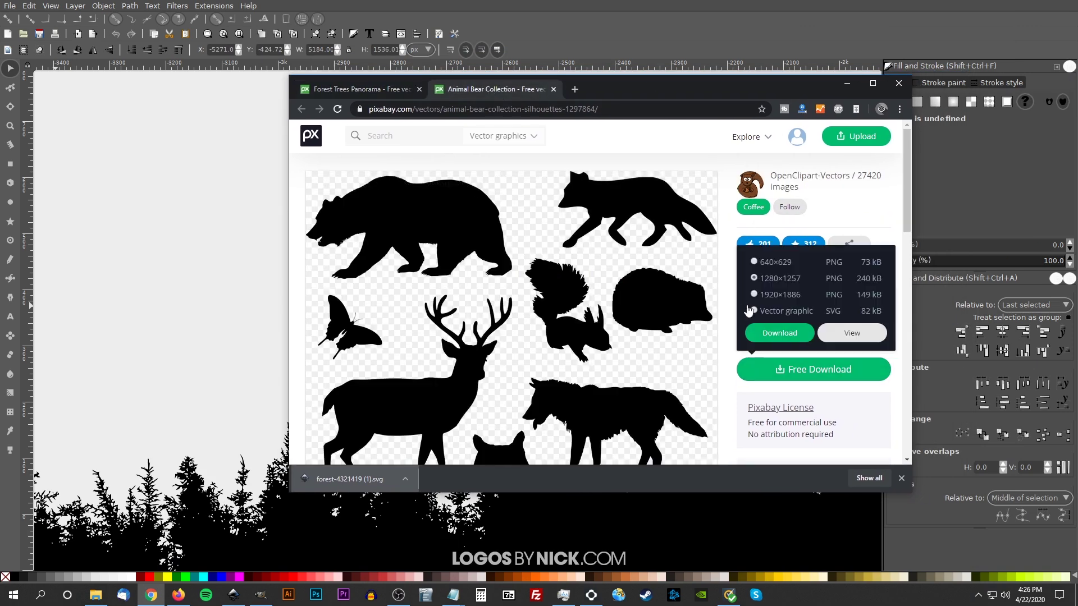
{"action": "left_click", "coordinate": [782, 337]}
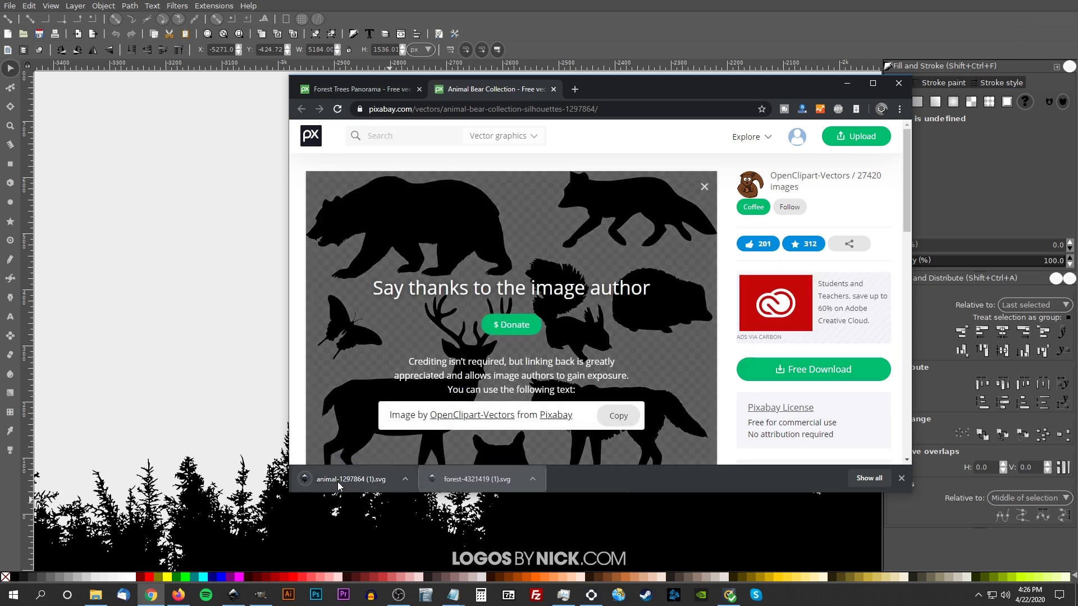
{"action": "left_click_drag", "start_coordinate": [338, 481], "coordinate": [187, 299]}
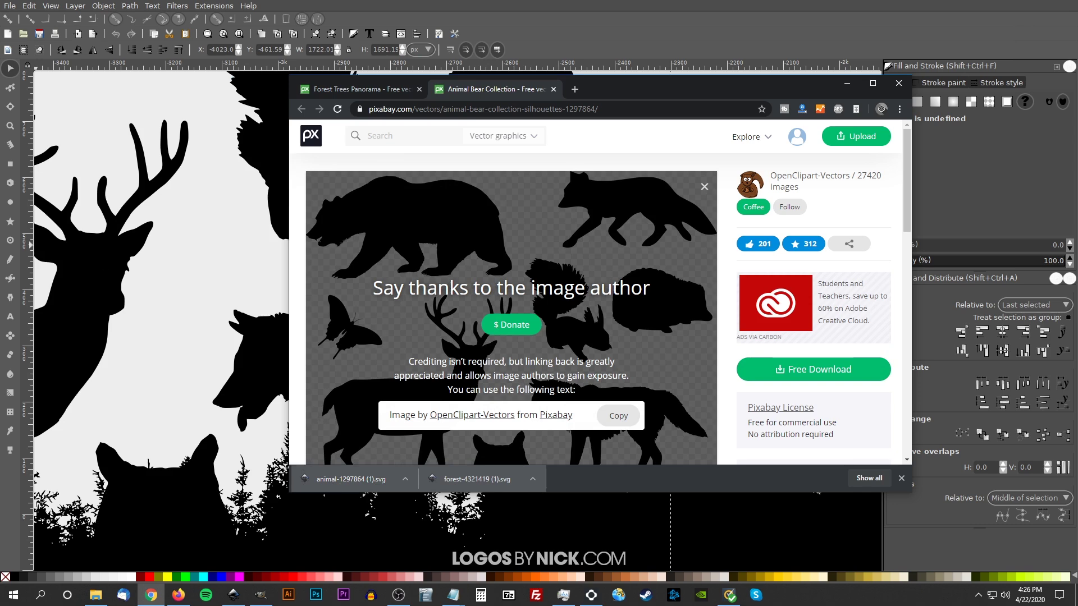
- Pull the bear away from the other animals and delete the remaining nine silhouettes
{"action": "left_click", "coordinate": [309, 10]}
{"action": "left_click_drag", "start_coordinate": [399, 305], "coordinate": [507, 286]}
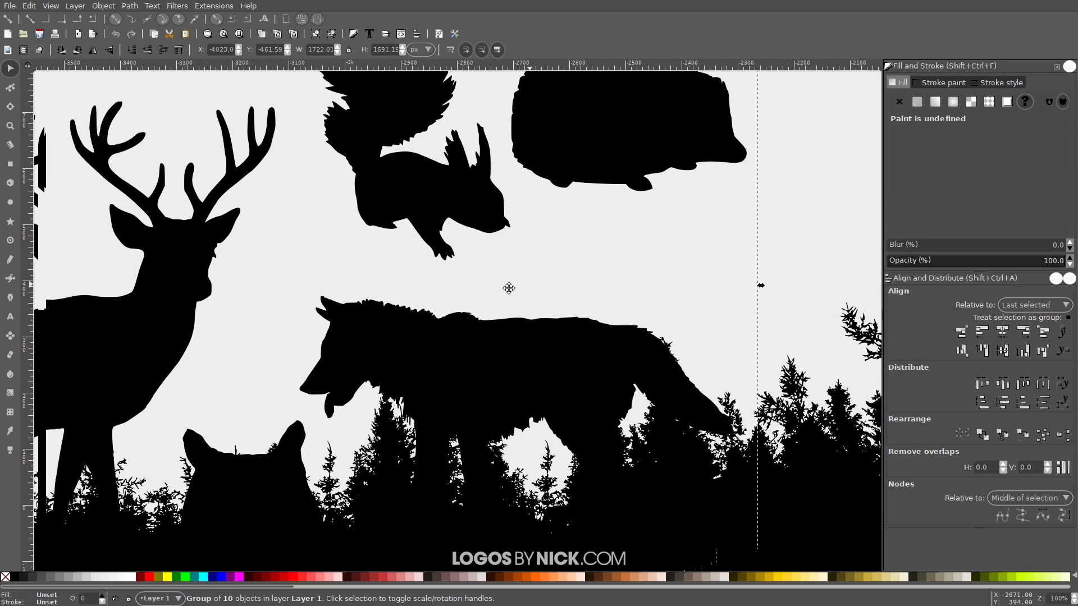
{"action": "scroll", "coordinate": [495, 295], "scroll_direction": "down", "scroll_amount": 3}
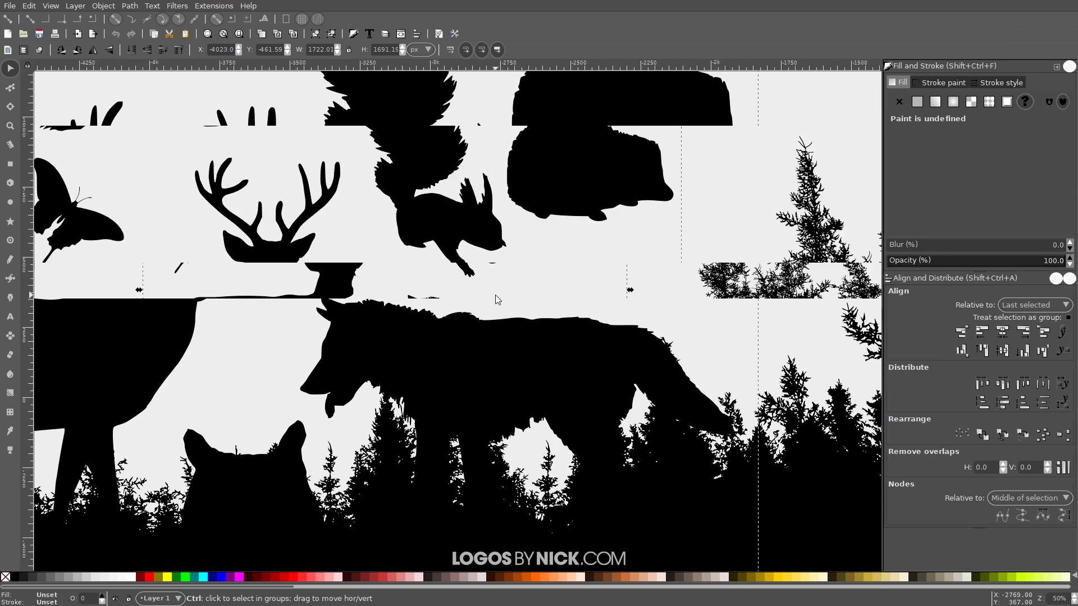
{"action": "scroll", "coordinate": [496, 297], "scroll_direction": "down", "scroll_amount": 1}
{"action": "left_click_drag", "start_coordinate": [496, 297], "coordinate": [451, 182]}
{"action": "left_click_drag", "start_coordinate": [539, 192], "coordinate": [535, 278]}
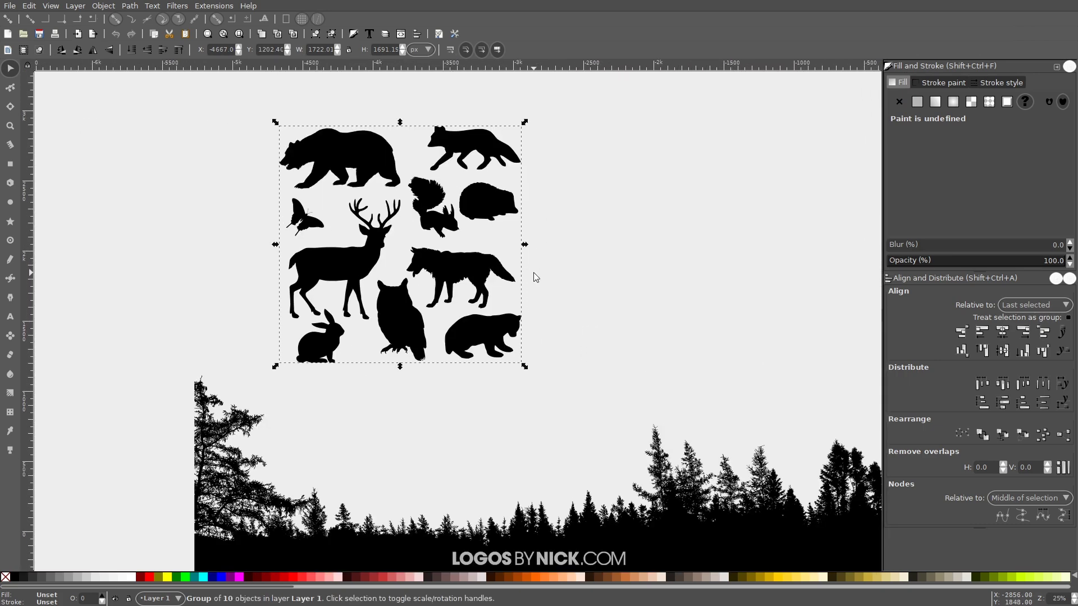
{"action": "left_click", "coordinate": [587, 179]}
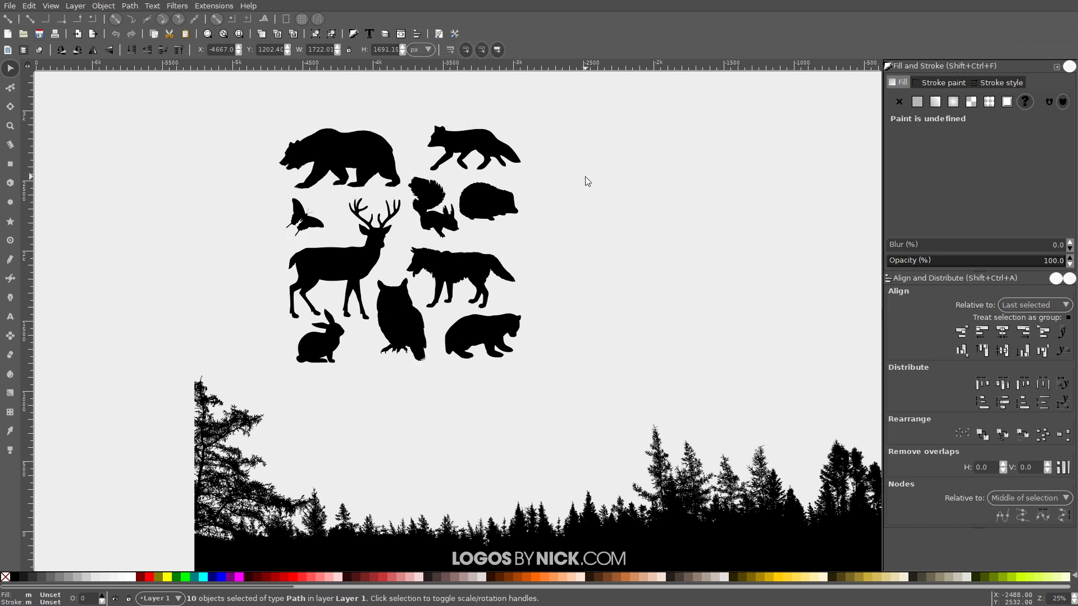
{"action": "left_click_drag", "start_coordinate": [349, 159], "coordinate": [720, 285]}
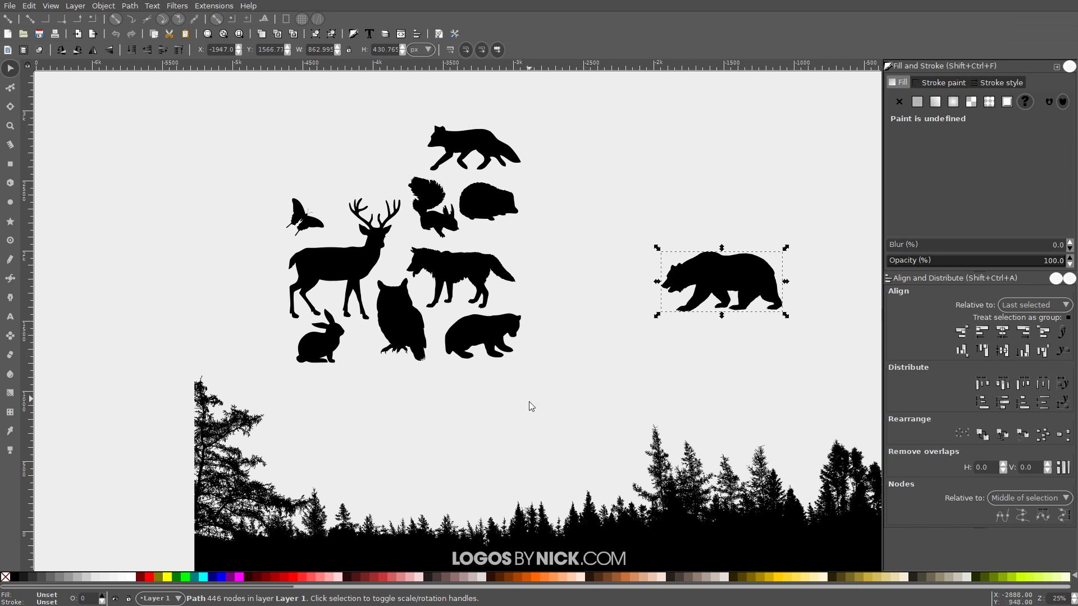
{"action": "left_click_drag", "start_coordinate": [561, 404], "coordinate": [210, 72]}
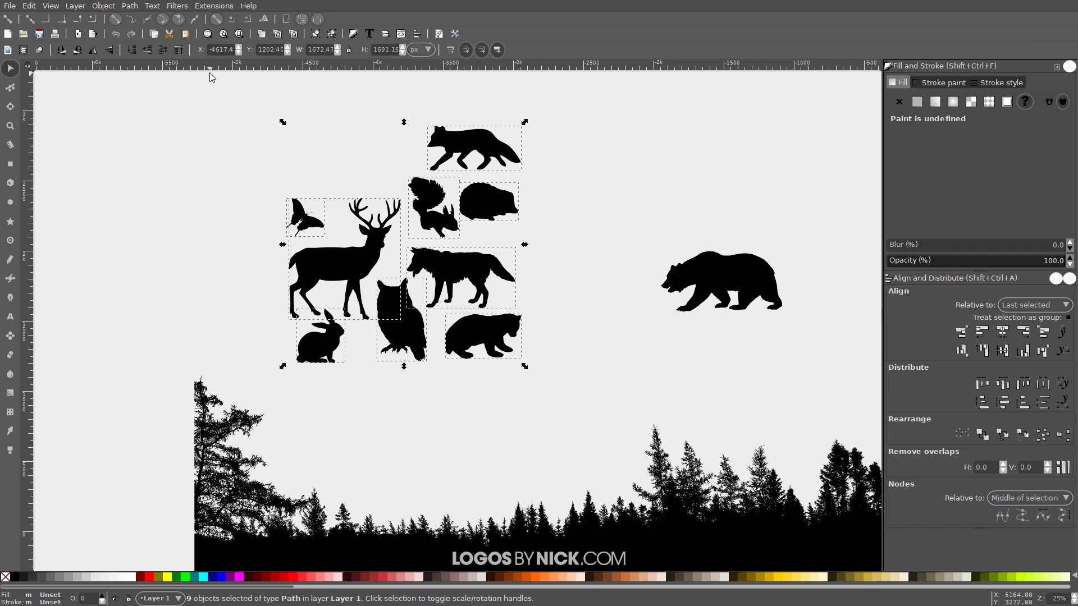
{"action": "key", "text": "Delete"}
- Position the bear above the centre of the forest treeline strip
{"action": "scroll", "coordinate": [406, 265], "scroll_direction": "down", "scroll_amount": 3}
{"action": "scroll", "coordinate": [407, 264], "scroll_direction": "right", "scroll_amount": 9}
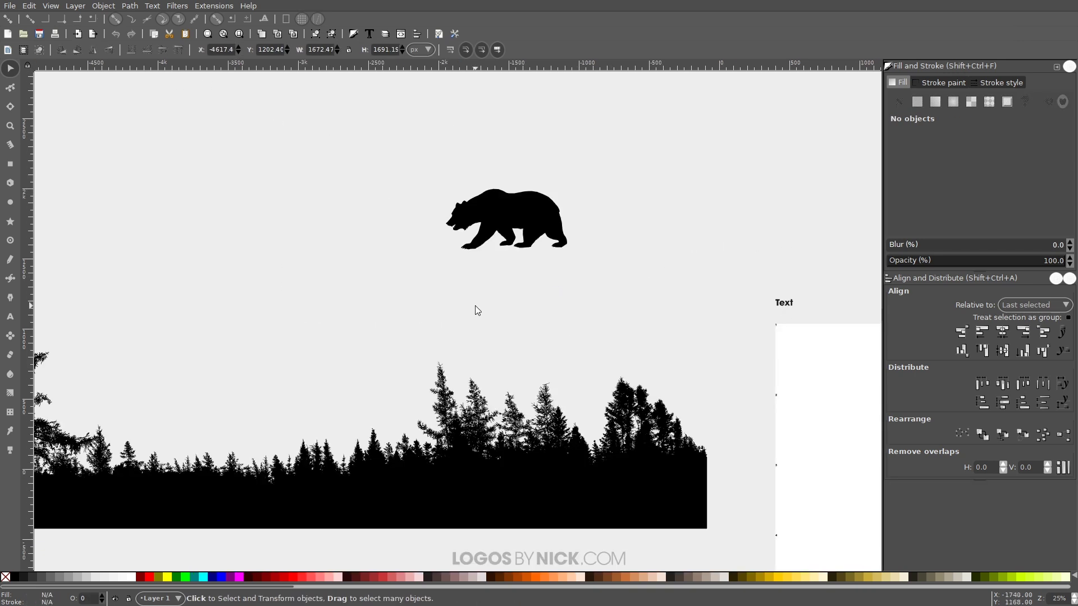
{"action": "scroll", "coordinate": [477, 311], "scroll_direction": "left", "scroll_amount": 9}
{"action": "left_click_drag", "start_coordinate": [796, 469], "coordinate": [660, 363]}
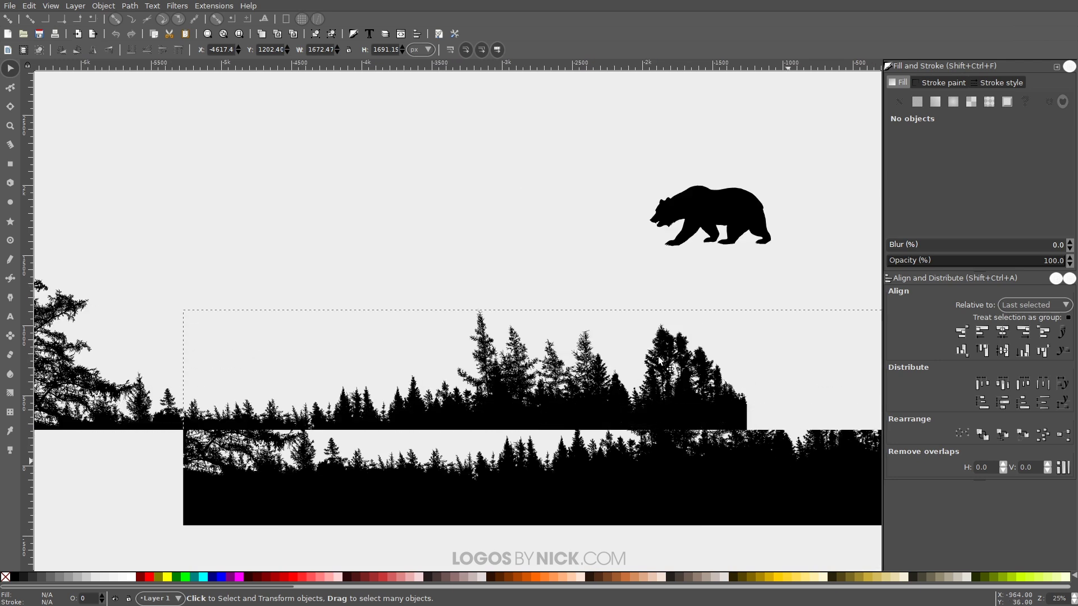
{"action": "left_click_drag", "start_coordinate": [712, 211], "coordinate": [504, 265]}
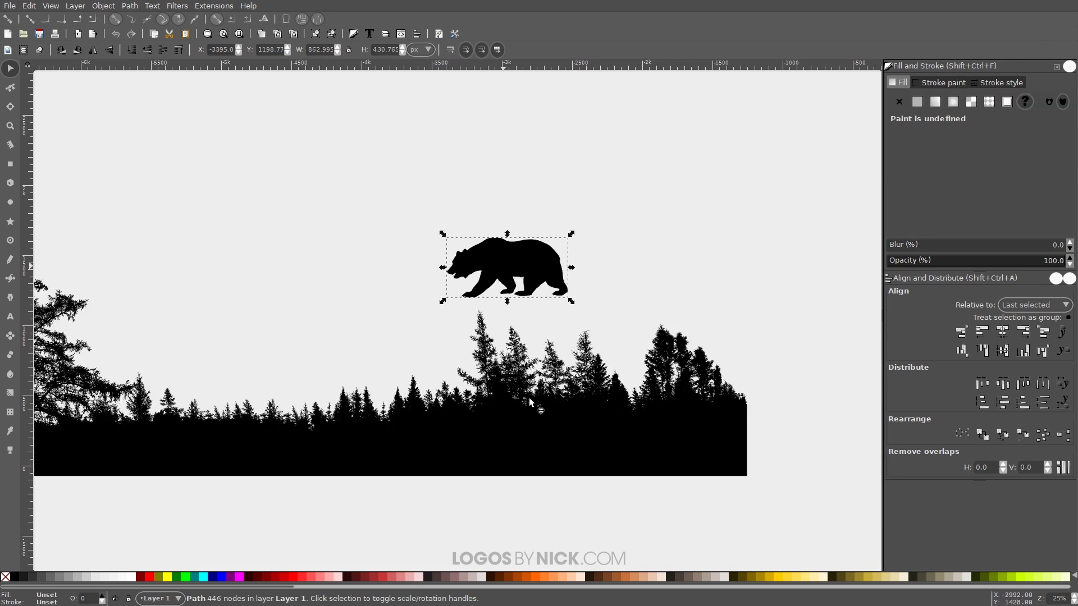
{"action": "left_click_drag", "start_coordinate": [516, 408], "coordinate": [521, 402]}
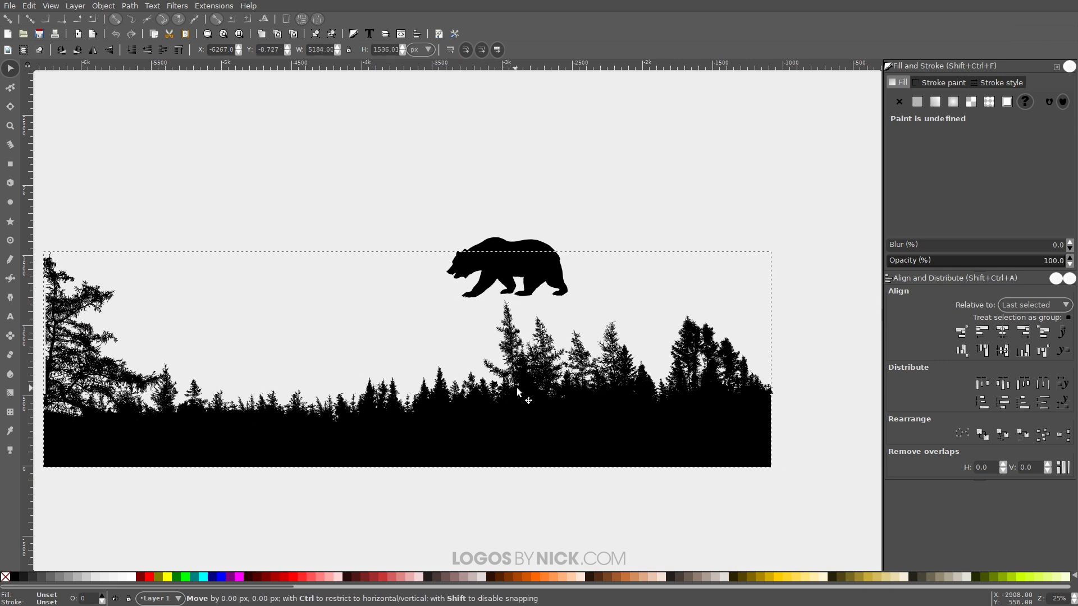
- Fill the trees red at about 53% opacity and the bear blue at about 49% opacity
{"action": "left_click", "coordinate": [149, 578]}
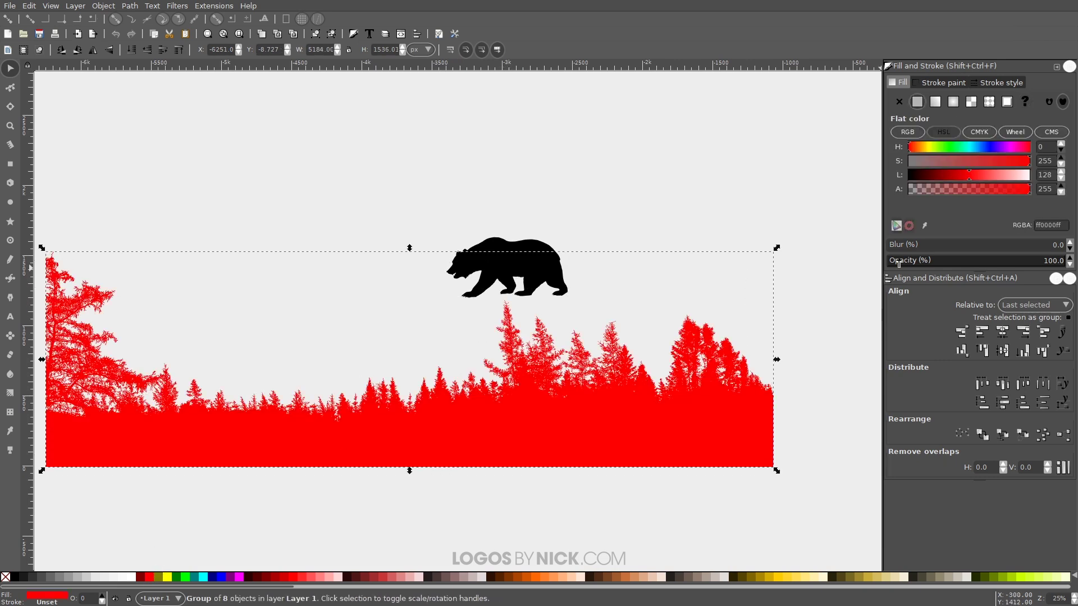
{"action": "left_click", "coordinate": [981, 262]}
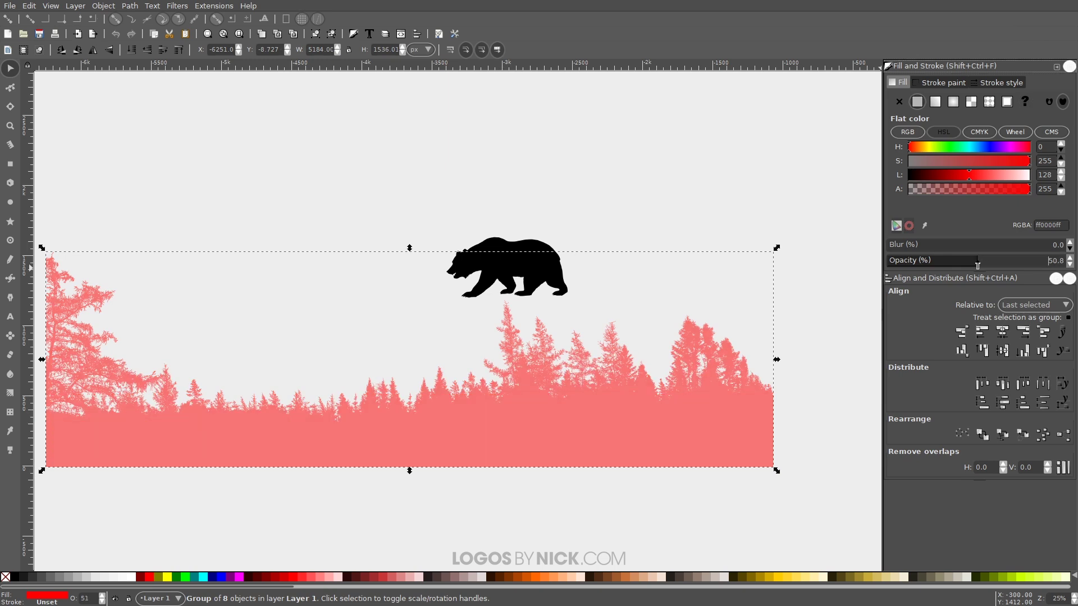
{"action": "left_click", "coordinate": [512, 277]}
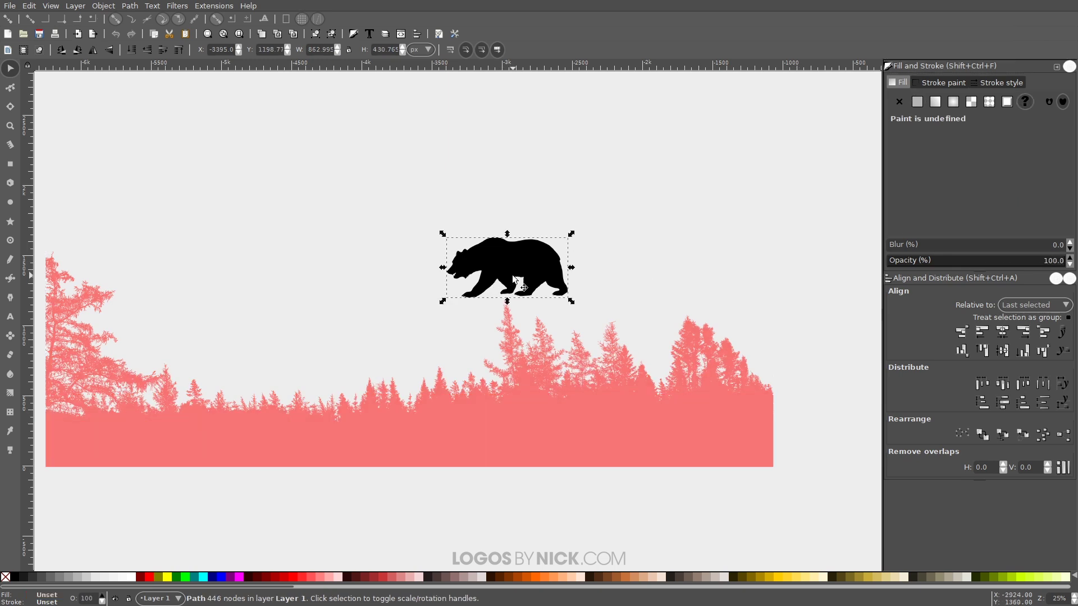
{"action": "left_click", "coordinate": [221, 578]}
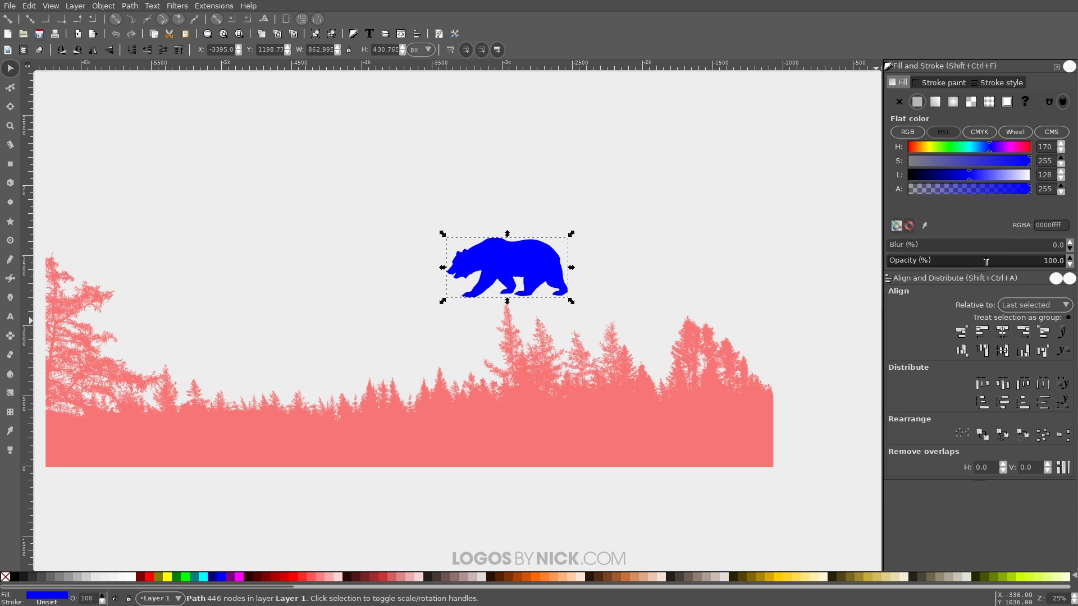
{"action": "left_click_drag", "start_coordinate": [985, 261], "coordinate": [978, 263]}
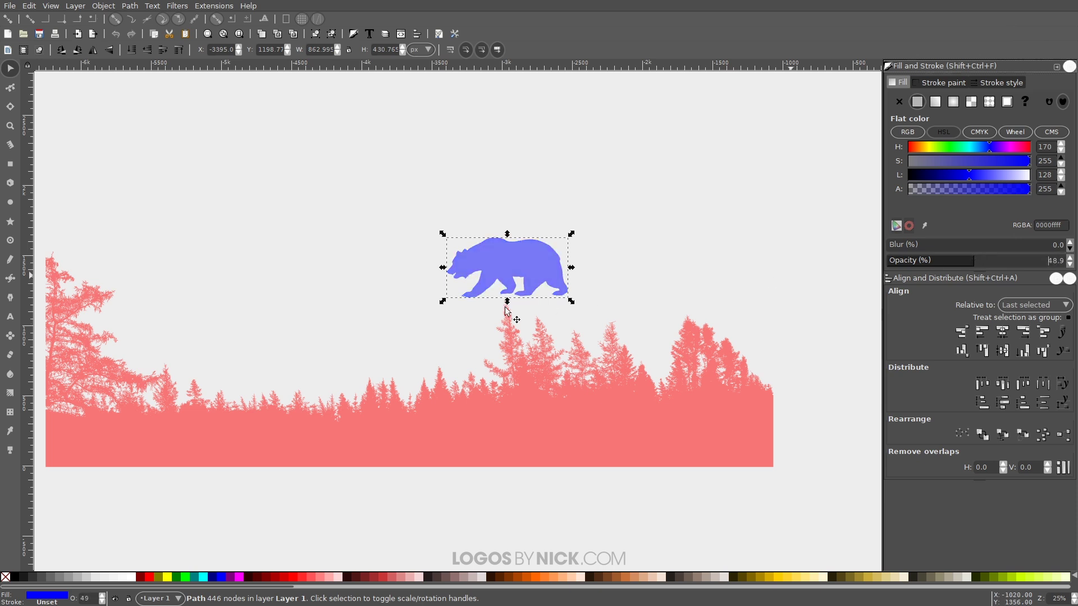
- Flip the bear horizontally to face right and move it down onto the treeline
{"action": "left_click", "coordinate": [94, 50]}
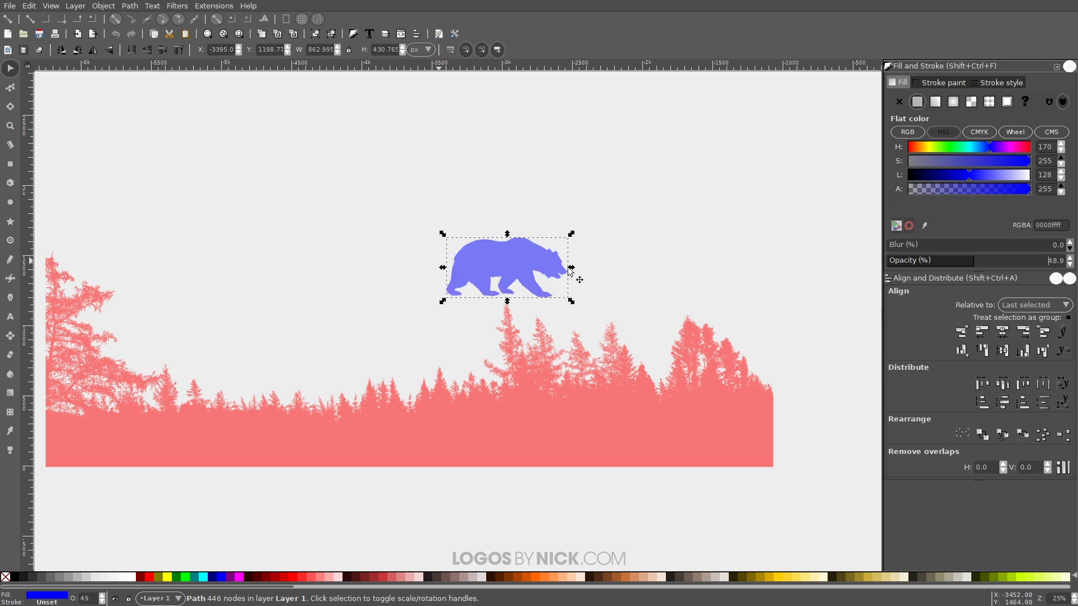
{"action": "left_click_drag", "start_coordinate": [514, 268], "coordinate": [601, 384]}
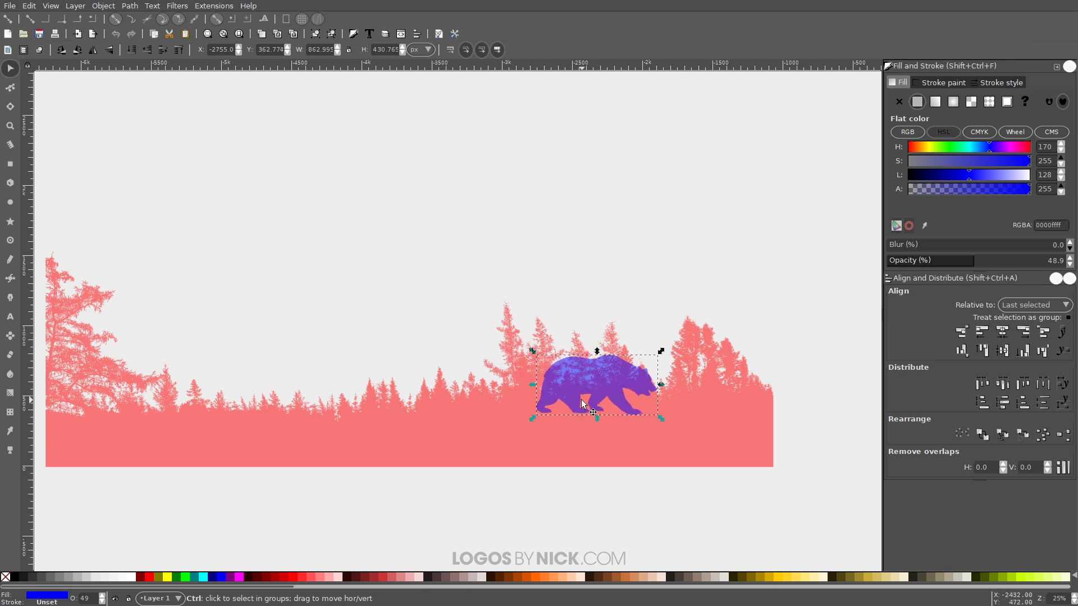
{"action": "scroll", "coordinate": [600, 401], "scroll_direction": "up", "scroll_amount": 2}
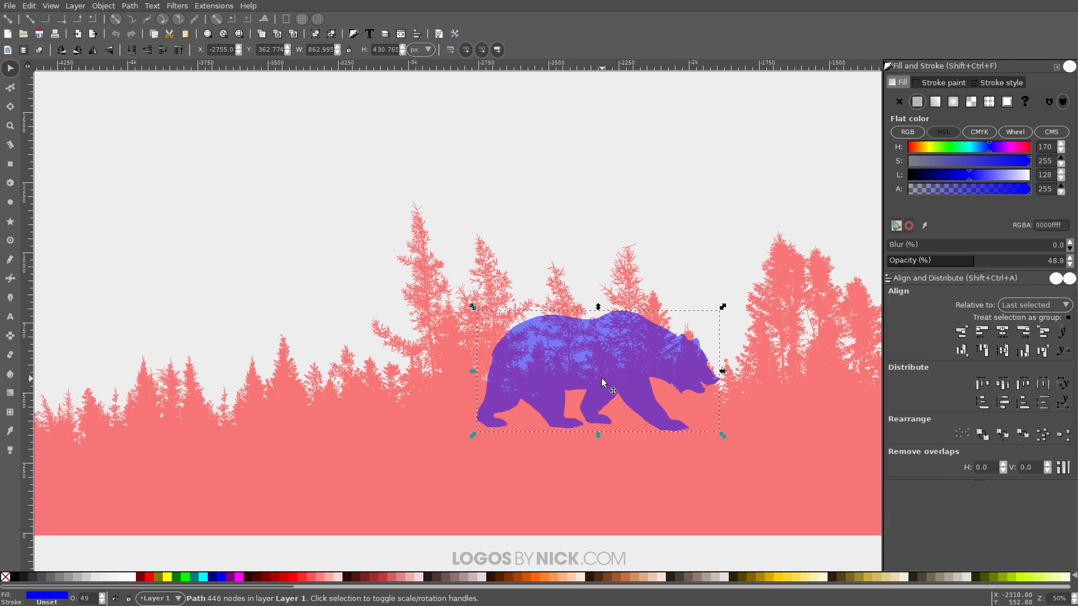
{"action": "scroll", "coordinate": [611, 401], "scroll_direction": "right", "scroll_amount": 1}
{"action": "scroll", "coordinate": [583, 381], "scroll_direction": "down", "scroll_amount": 1}
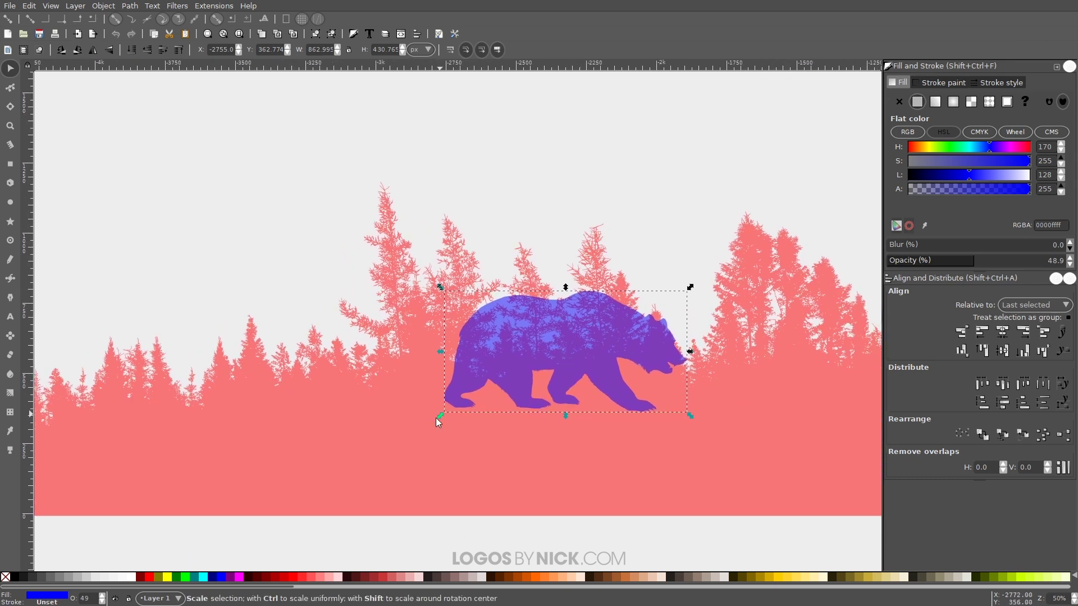
- Scale the bear up proportionally and settle it over the middle of the trees
{"action": "left_click_drag", "start_coordinate": [436, 417], "coordinate": [281, 480]}
{"action": "left_click", "coordinate": [515, 392]}
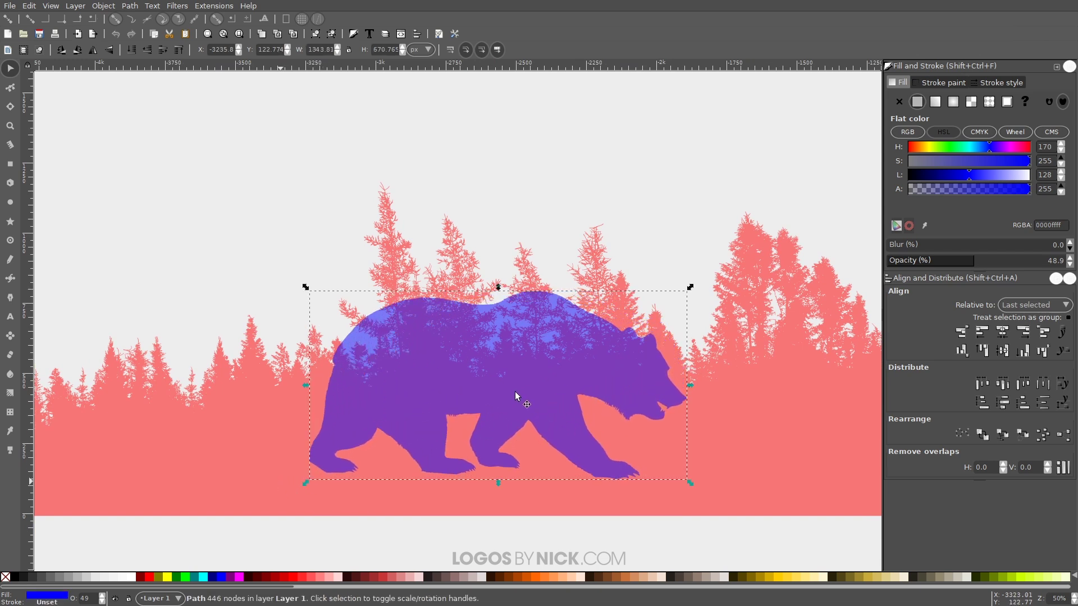
{"action": "left_click_drag", "start_coordinate": [515, 391], "coordinate": [535, 369]}
{"action": "left_click_drag", "start_coordinate": [324, 469], "coordinate": [304, 477]}
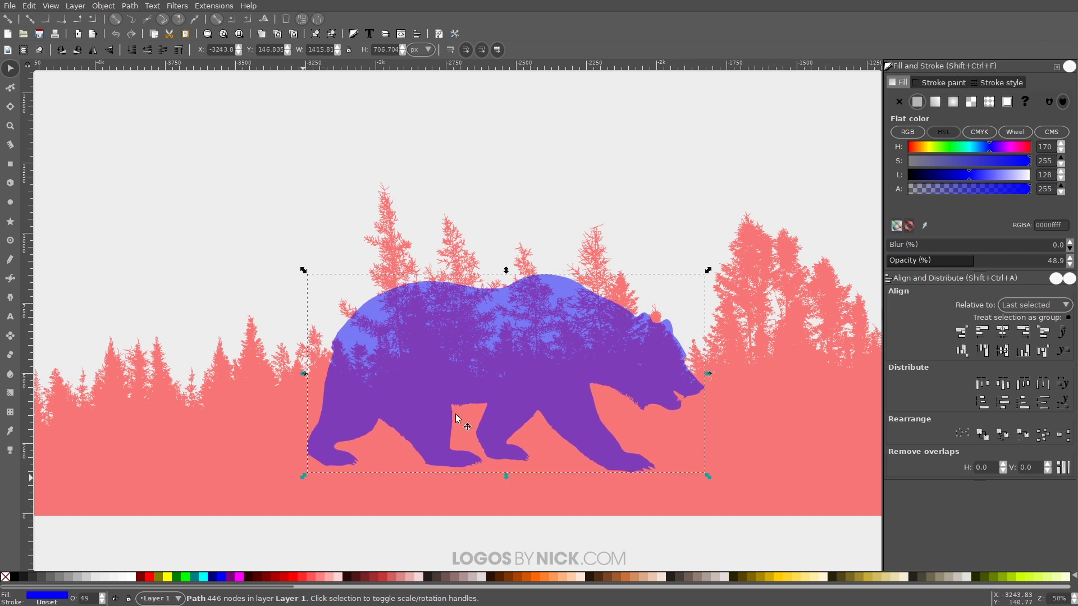
{"action": "left_click_drag", "start_coordinate": [554, 369], "coordinate": [554, 369]}
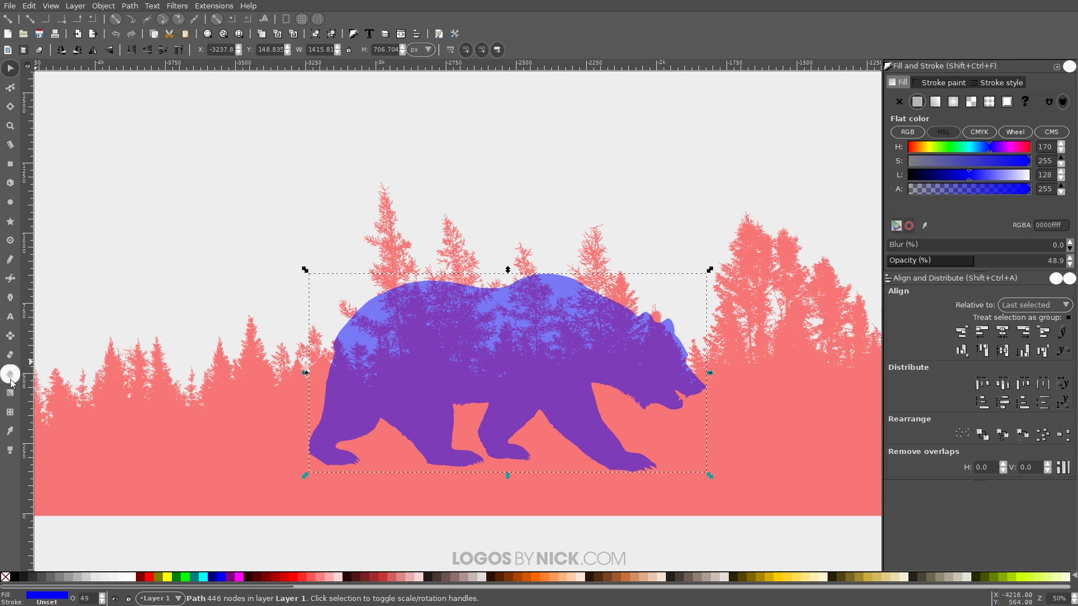
- With the Pen tool, draw a curved path from the bear's back arcing over the treetops
{"action": "left_click", "coordinate": [10, 280]}
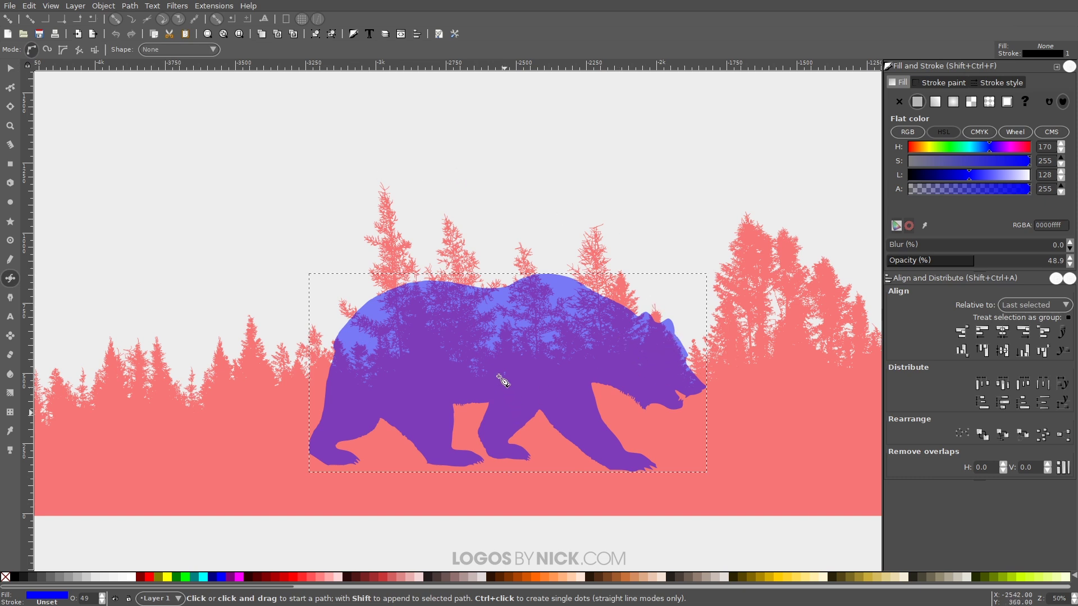
{"action": "left_click", "coordinate": [360, 338]}
{"action": "left_click_drag", "start_coordinate": [331, 240], "coordinate": [342, 195]}
{"action": "left_click_drag", "start_coordinate": [385, 158], "coordinate": [436, 164]}
{"action": "left_click_drag", "start_coordinate": [527, 221], "coordinate": [575, 208]}
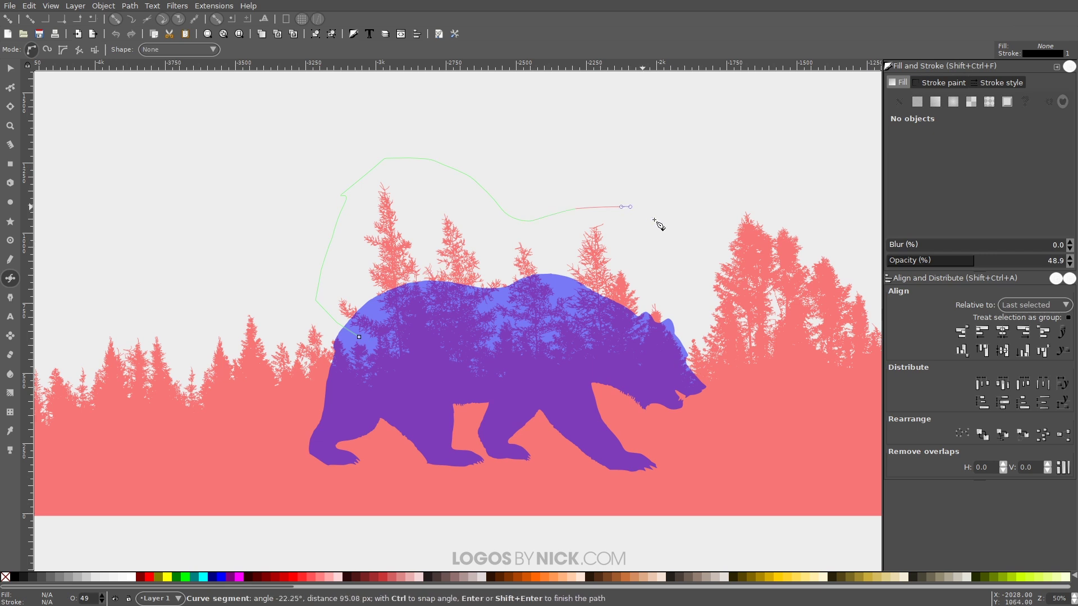
{"action": "left_click_drag", "start_coordinate": [692, 314], "coordinate": [689, 328]}
- Continue the path below the bear's head and back left, closing it at the start node
{"action": "scroll", "coordinate": [692, 349], "scroll_direction": "up", "scroll_amount": 4}
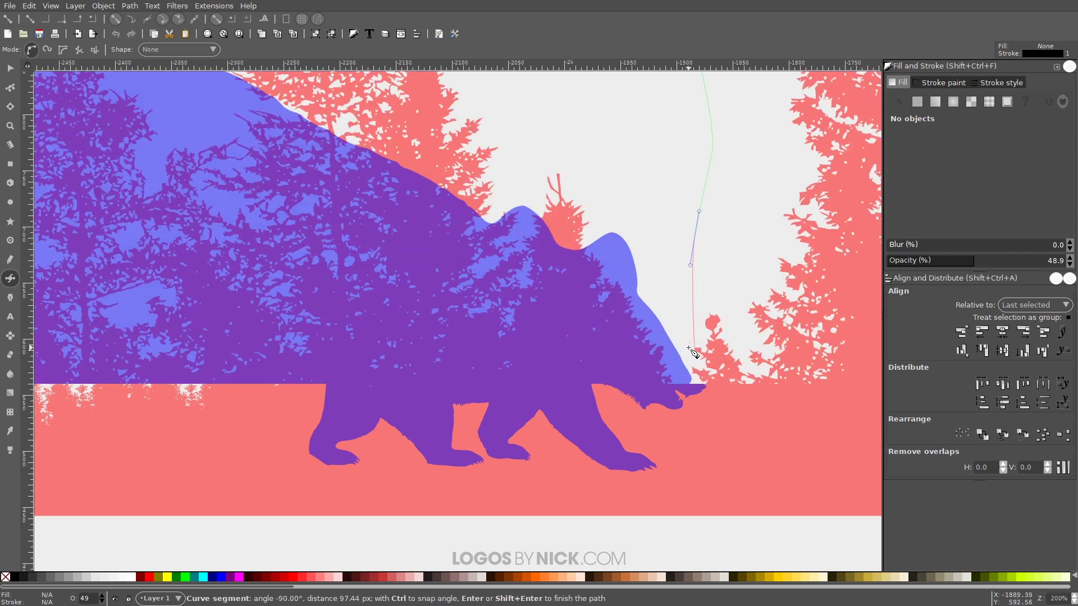
{"action": "left_click", "coordinate": [688, 353]}
{"action": "left_click", "coordinate": [677, 380]}
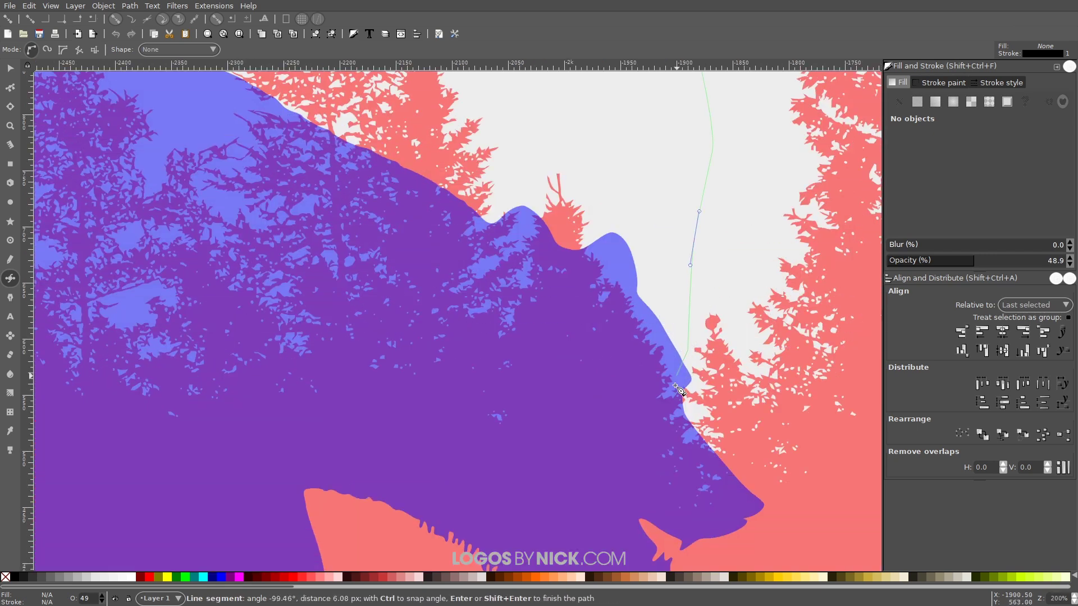
{"action": "scroll", "coordinate": [679, 389], "scroll_direction": "down", "scroll_amount": 2}
{"action": "left_click", "coordinate": [593, 432]}
{"action": "left_click", "coordinate": [464, 414]}
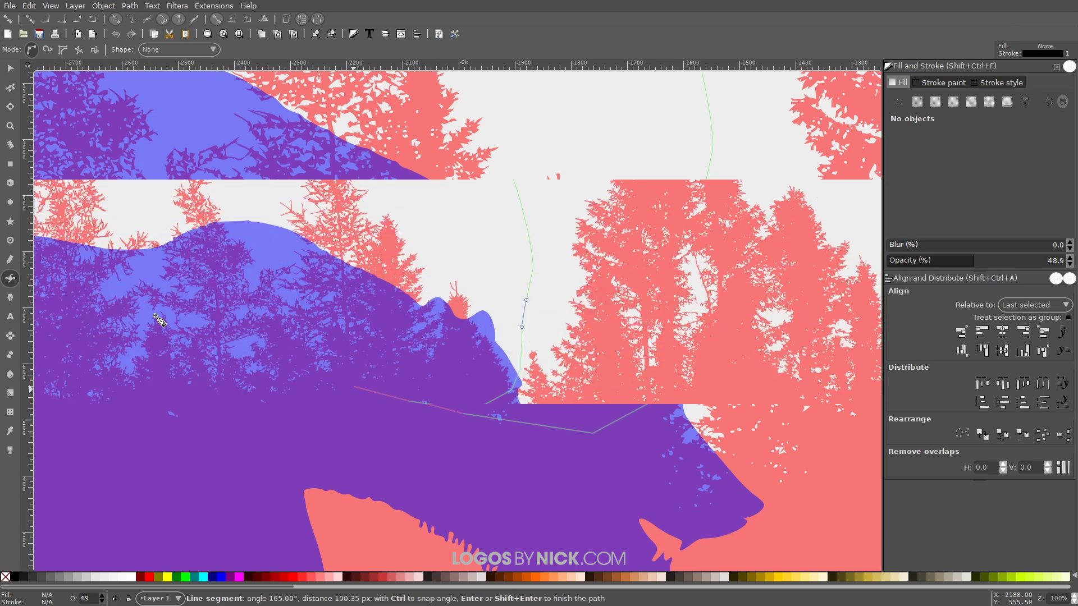
{"action": "scroll", "coordinate": [253, 314], "scroll_direction": "down", "scroll_amount": 1}
{"action": "scroll", "coordinate": [428, 312], "scroll_direction": "left", "scroll_amount": 5}
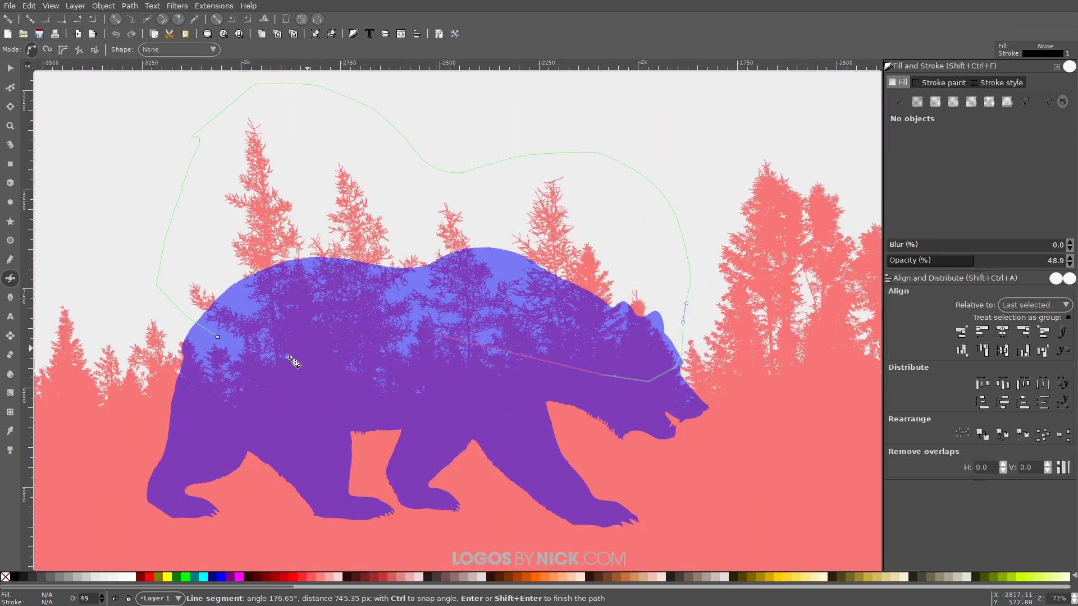
{"action": "left_click", "coordinate": [217, 337]}
{"action": "scroll", "coordinate": [409, 313], "scroll_direction": "down", "scroll_amount": 1}
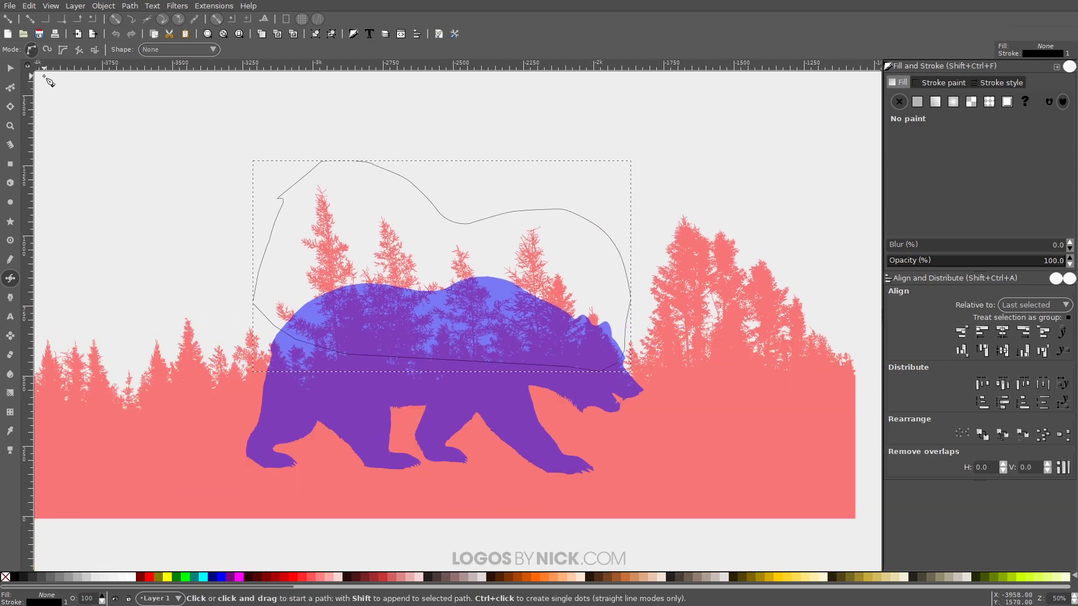
- Union the new outline with the bear into one shape, then add the forest to the selection
{"action": "left_click", "coordinate": [10, 68]}
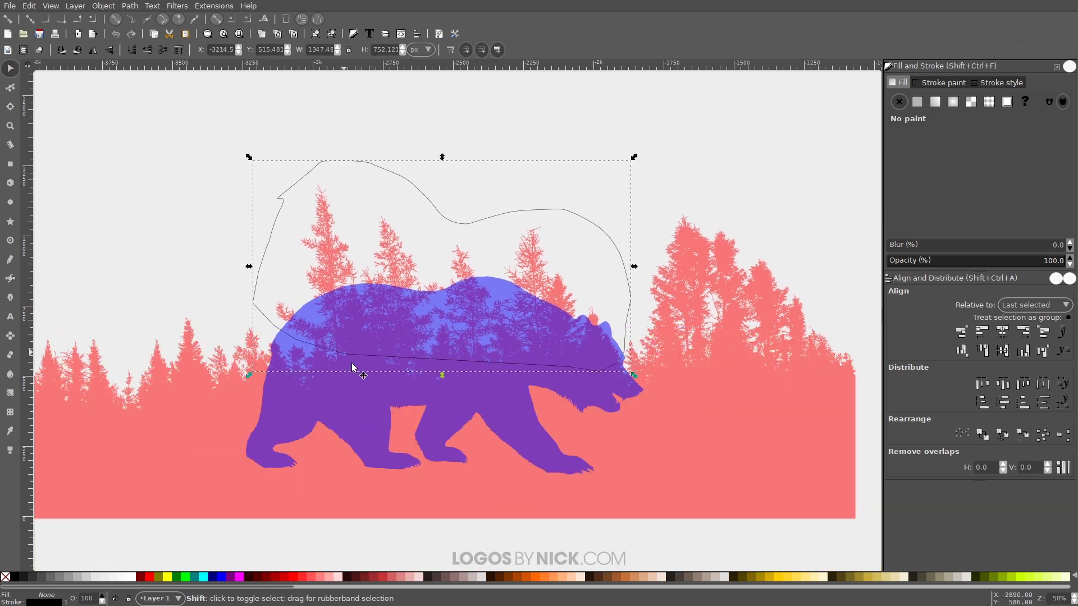
{"action": "left_click", "coordinate": [365, 400], "text": "shift"}
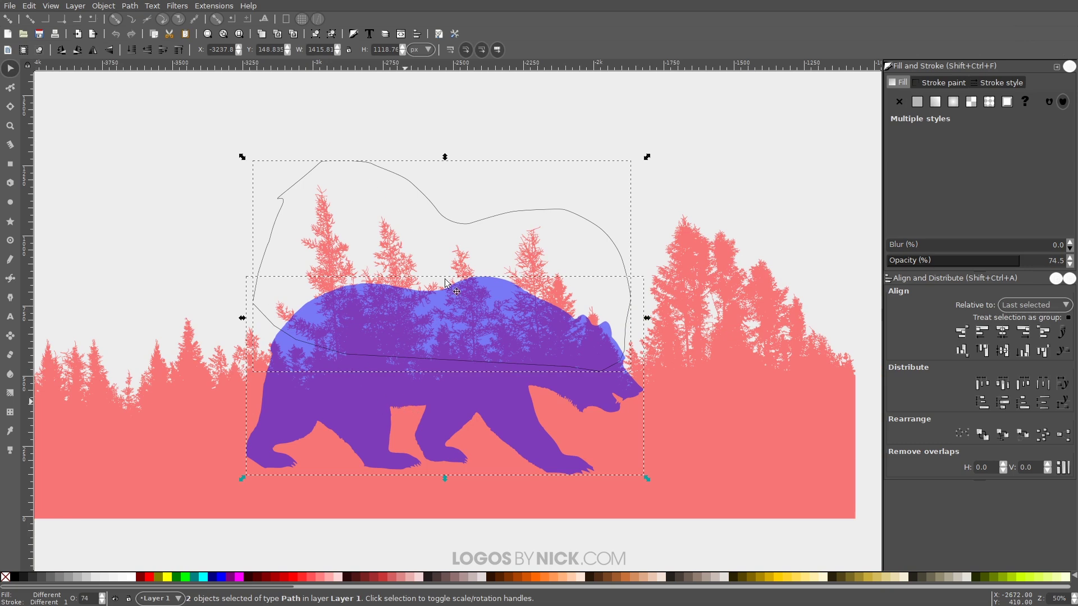
{"action": "left_click", "coordinate": [129, 6]}
{"action": "left_click", "coordinate": [144, 72]}
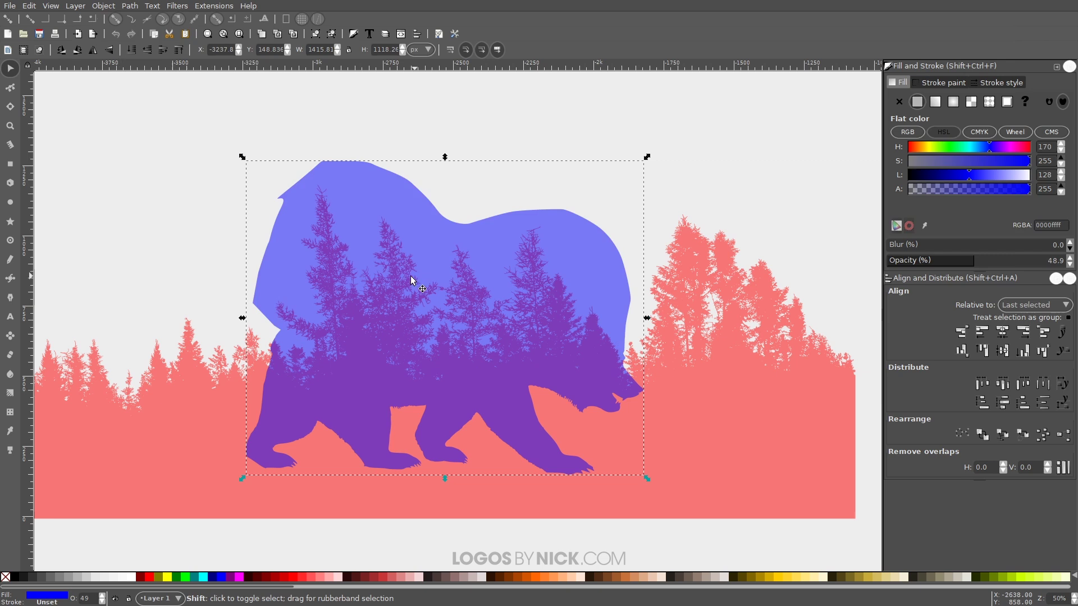
{"action": "left_click", "coordinate": [719, 382], "text": "shift"}
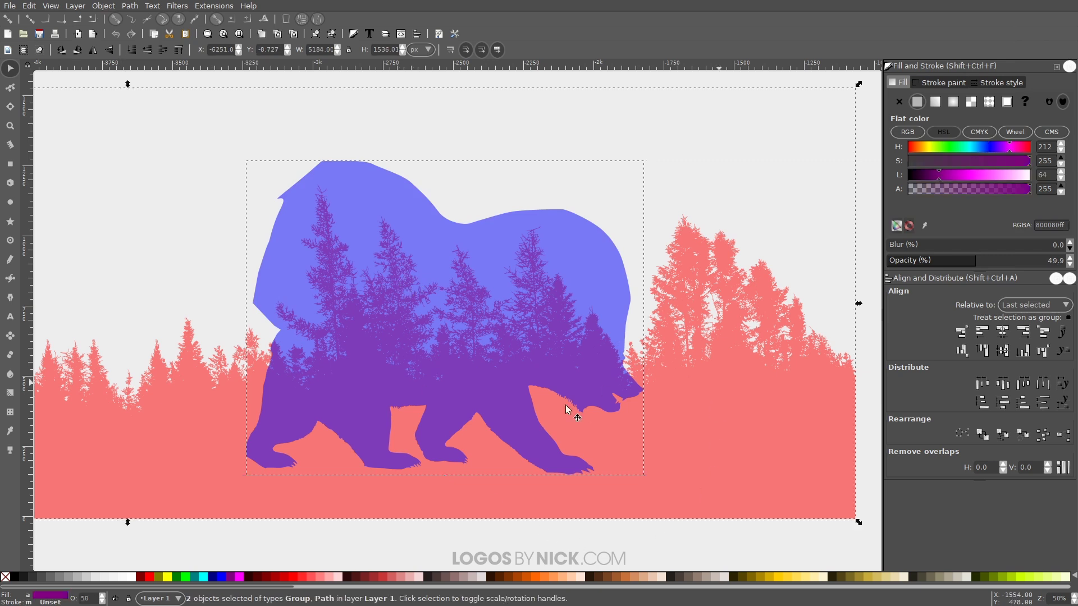
{"action": "left_click", "coordinate": [129, 7]}
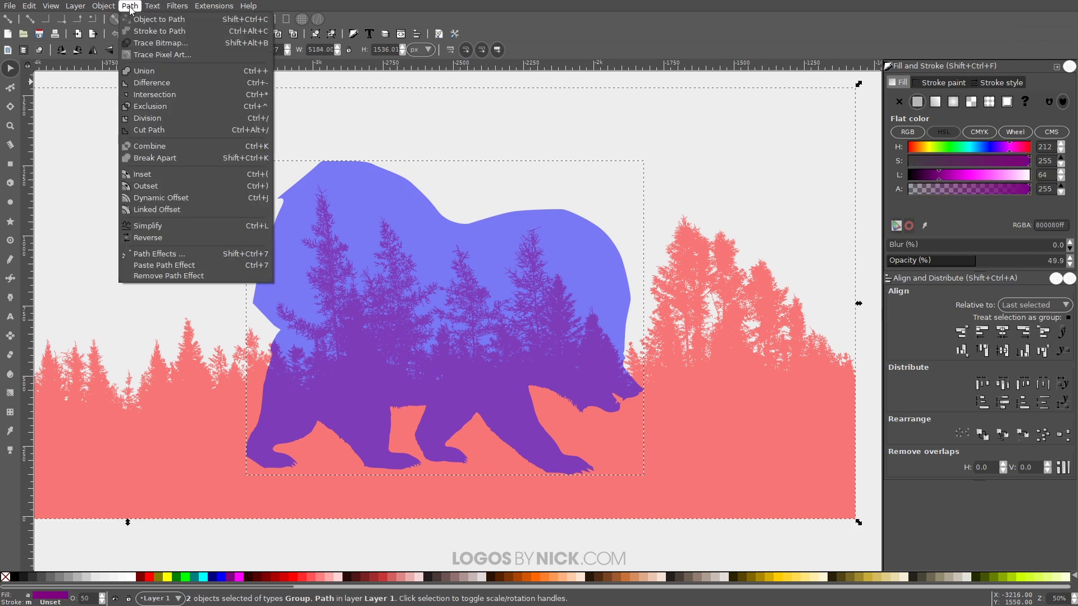
{"action": "left_click", "coordinate": [172, 96]}
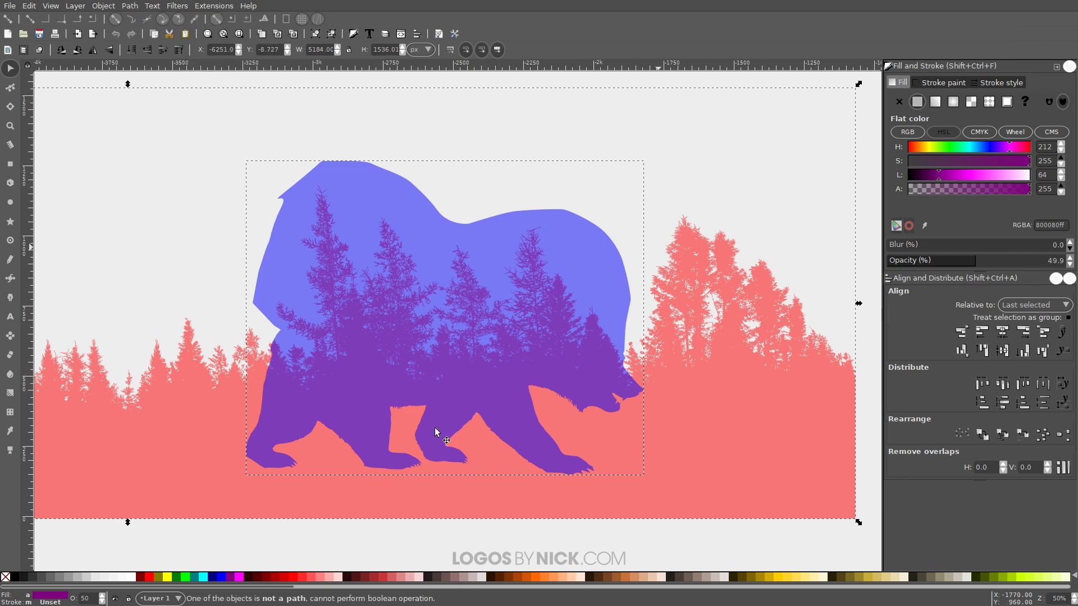
{"action": "scroll", "coordinate": [292, 408], "scroll_direction": "down", "scroll_amount": 1}
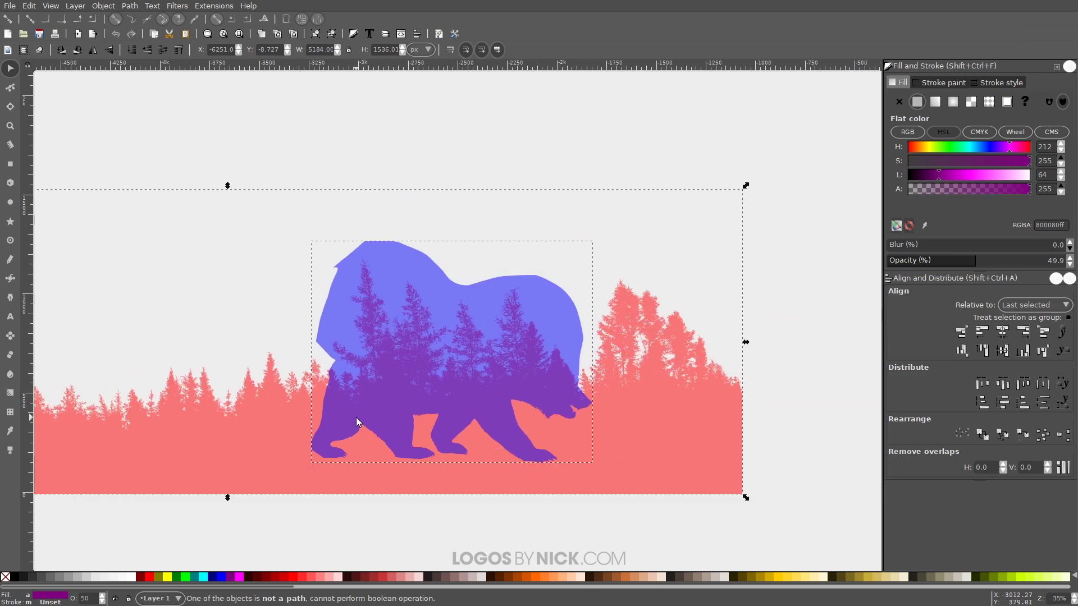
- Ungroup the forest into 8 separate paths and set their opacity to about 55
{"action": "left_click", "coordinate": [658, 254]}
{"action": "left_click", "coordinate": [619, 366]}
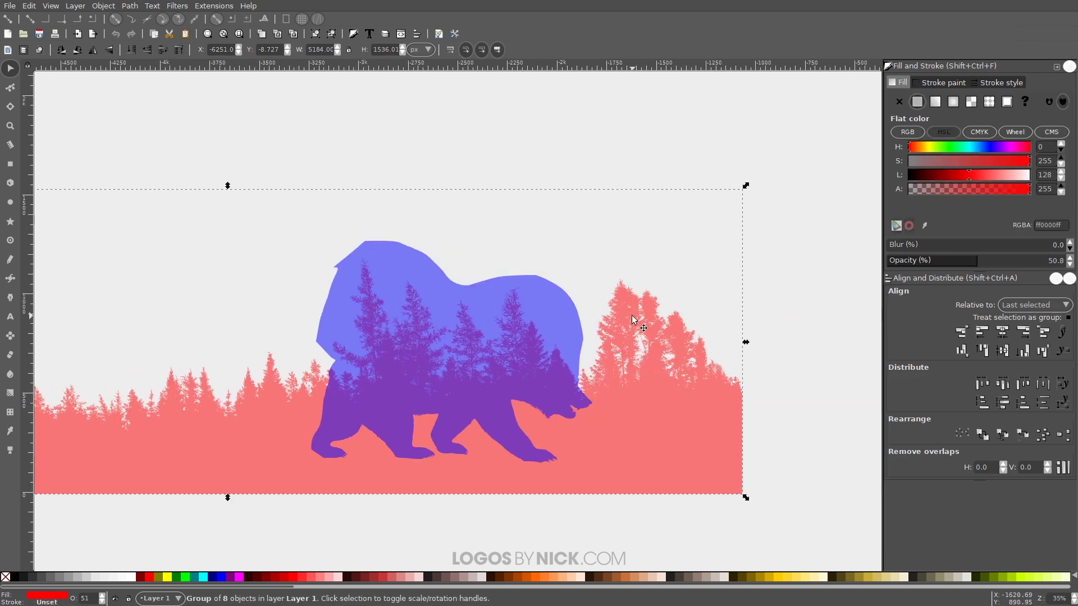
{"action": "left_click_drag", "start_coordinate": [234, 440], "coordinate": [296, 426]}
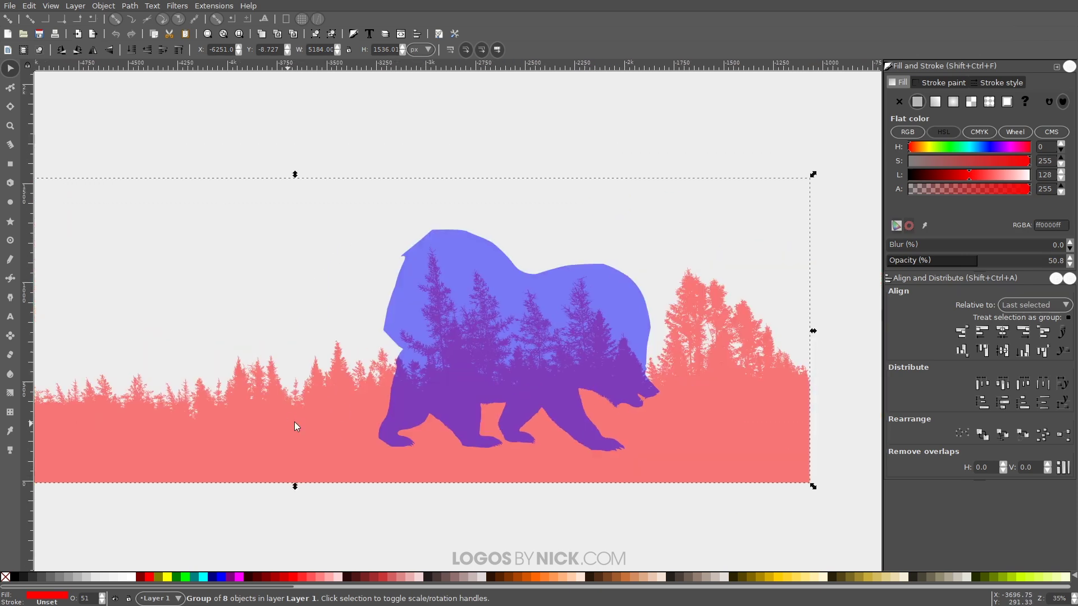
{"action": "left_click_drag", "start_coordinate": [652, 380], "coordinate": [606, 373]}
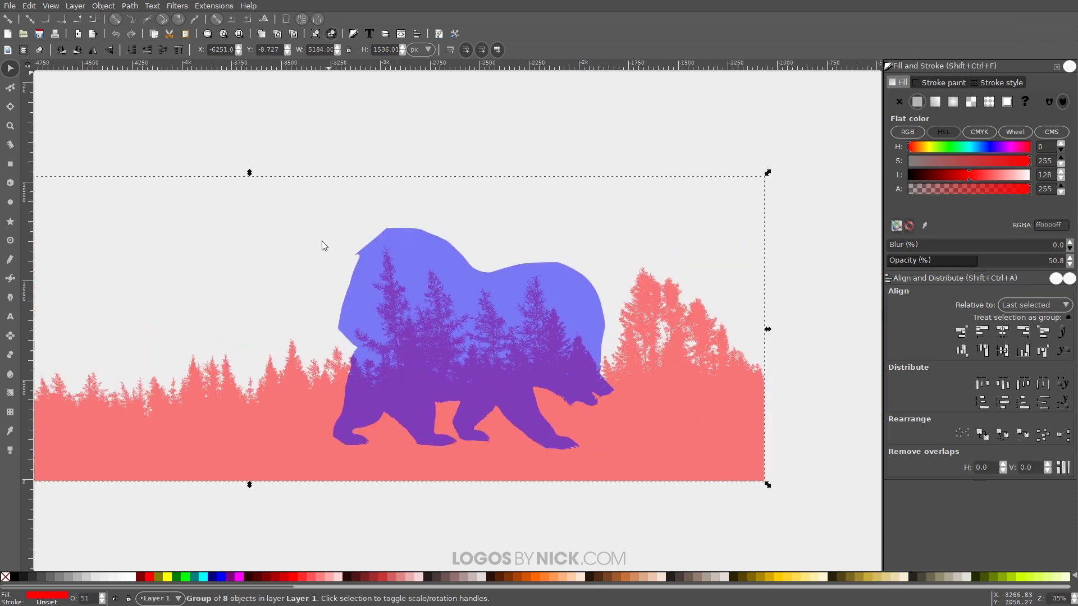
{"action": "key", "text": "ctrl+shift+g"}
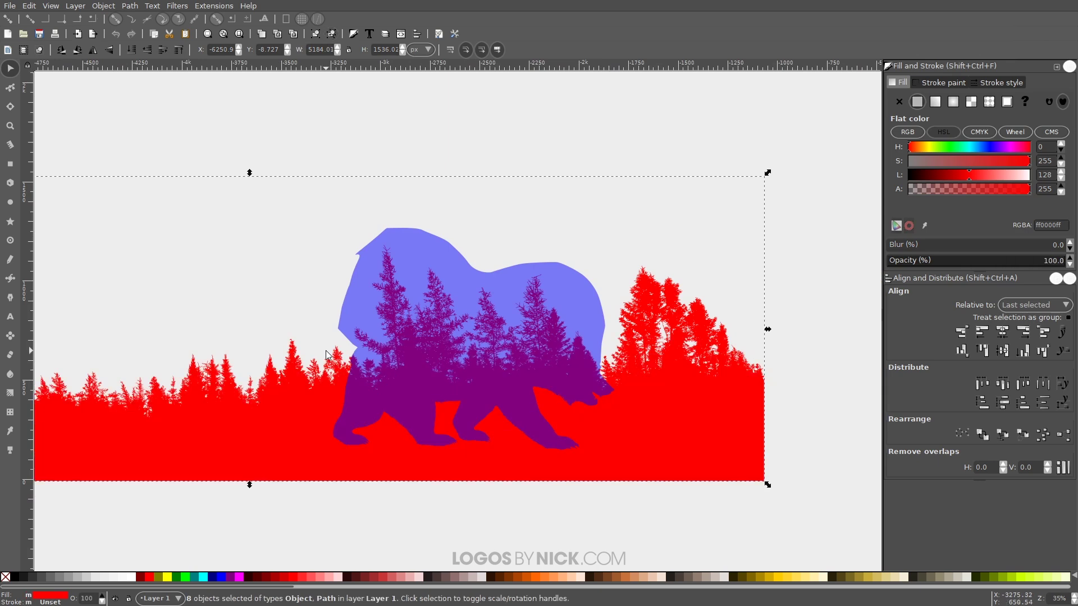
{"action": "left_click", "coordinate": [332, 34]}
{"action": "left_click", "coordinate": [967, 266]}
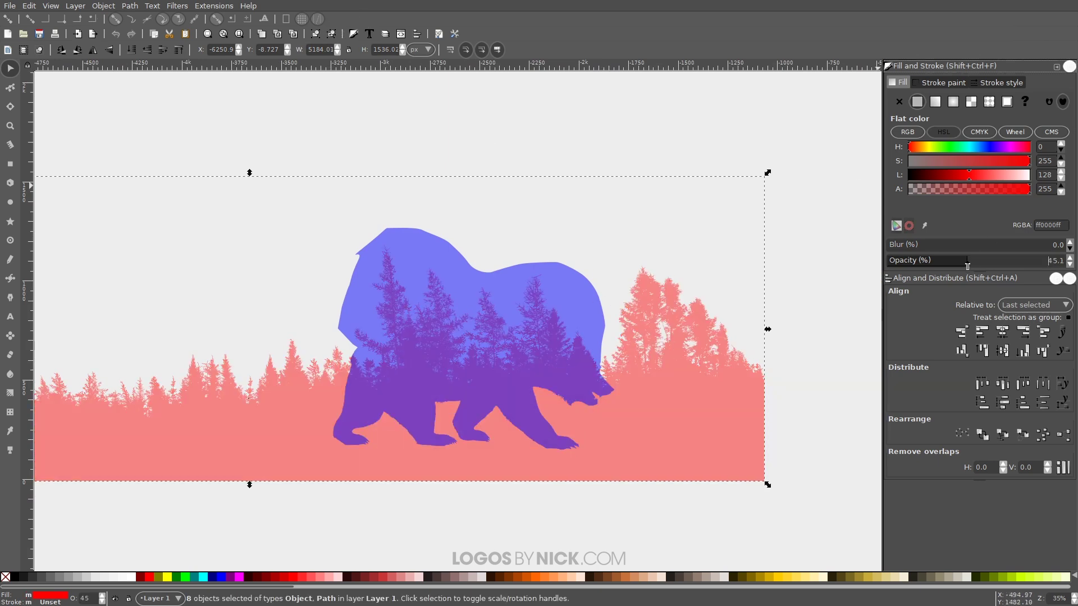
{"action": "left_click", "coordinate": [984, 264]}
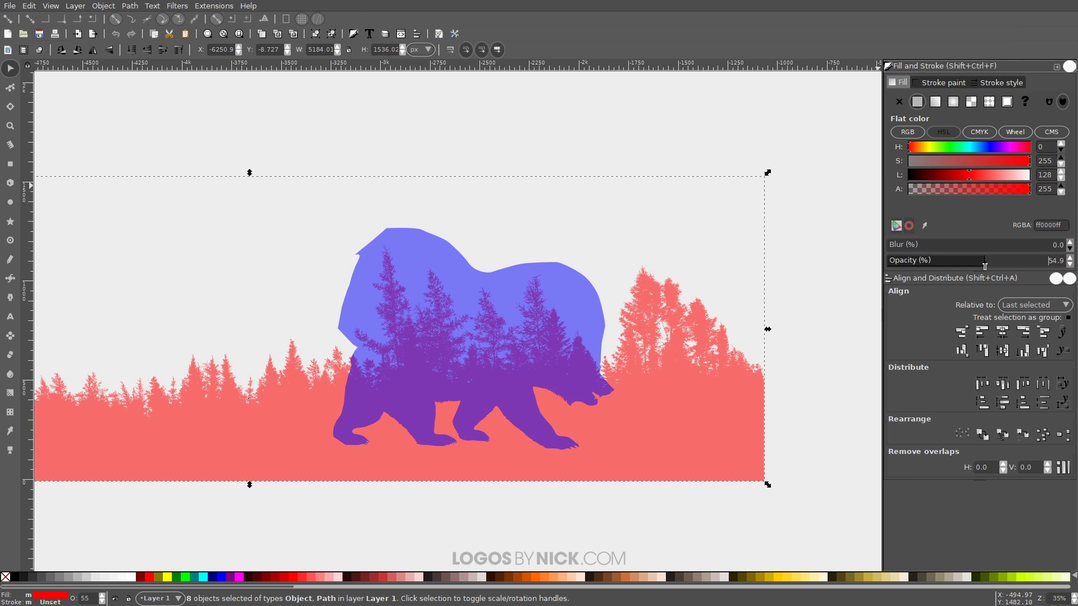
{"action": "left_click", "coordinate": [608, 217]}
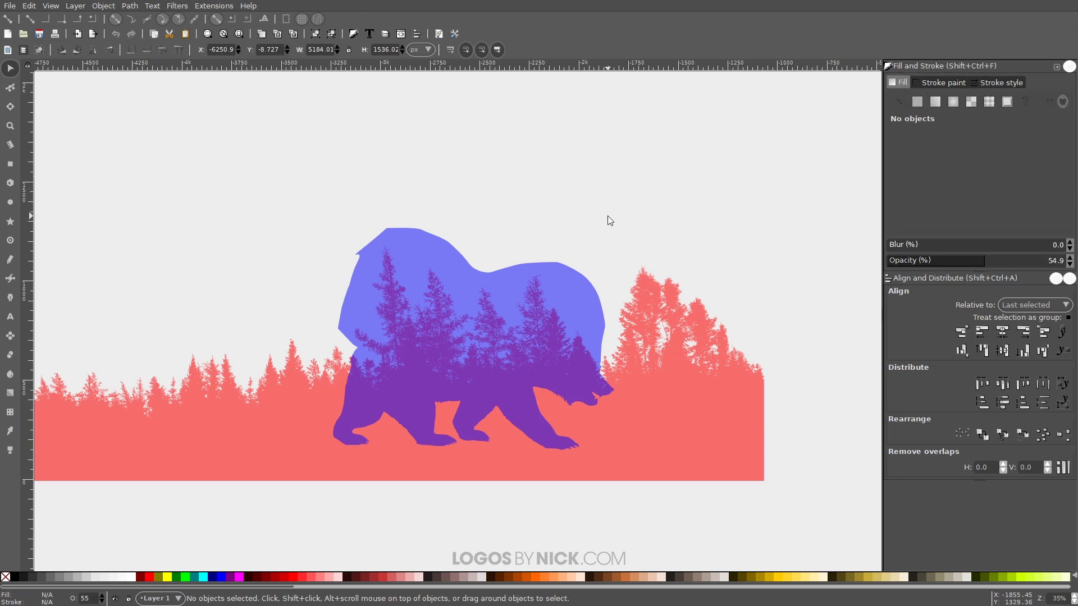
- Select the bear and the forest together and apply Path Intersection to them
{"action": "left_click", "coordinate": [478, 308]}
{"action": "left_click", "coordinate": [706, 408], "text": "shift"}
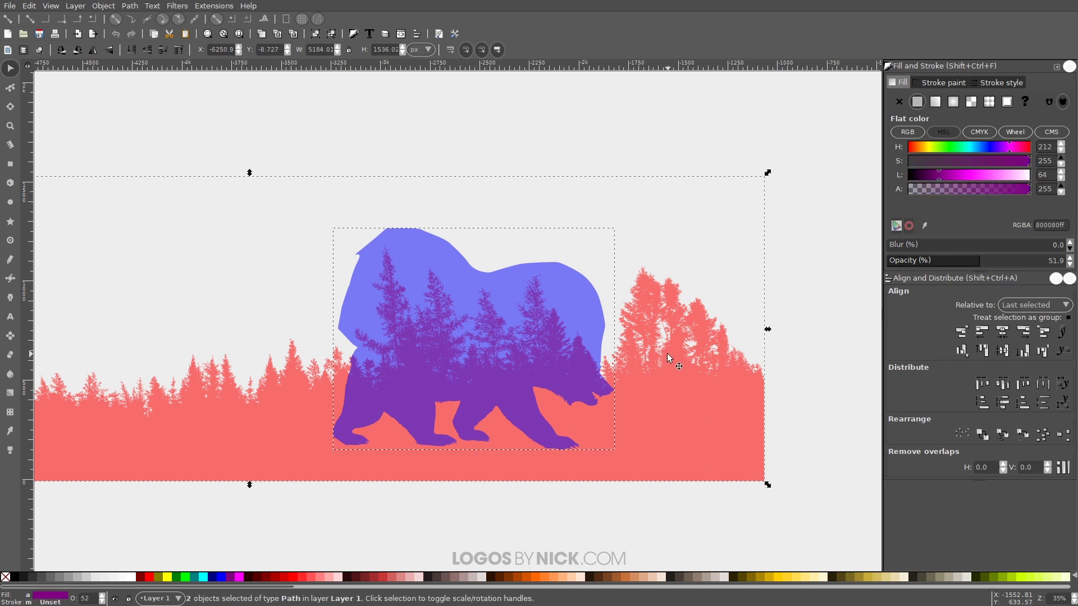
{"action": "left_click", "coordinate": [129, 5]}
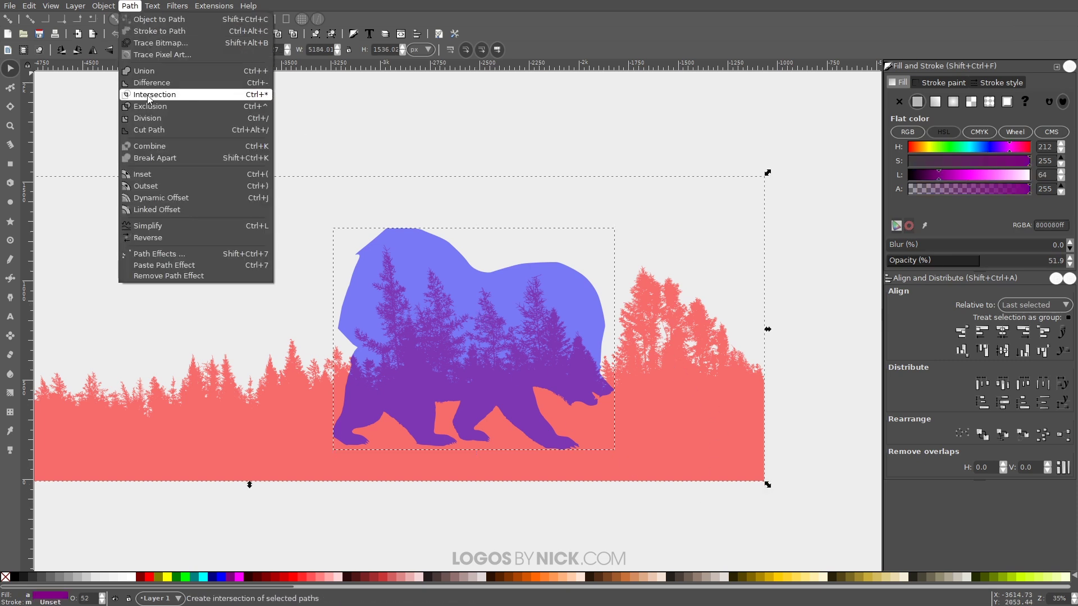
{"action": "left_click", "coordinate": [396, 344]}
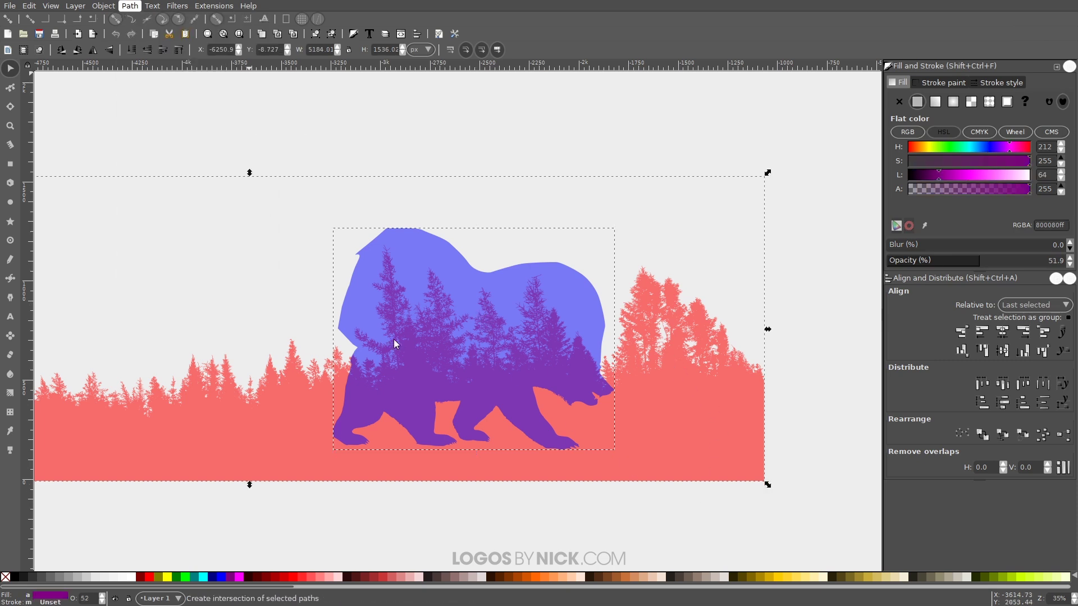
{"action": "left_click", "coordinate": [322, 35]}
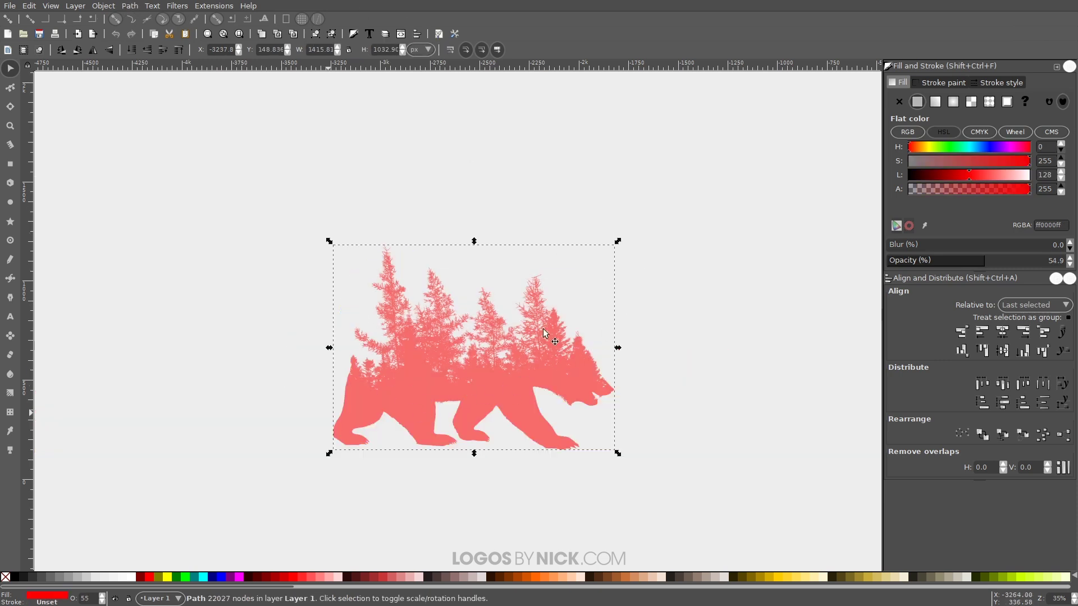
- Set the bear silhouette to 100% opacity and 90% Gray fill, then center it on the page
{"action": "left_click_drag", "start_coordinate": [985, 263], "coordinate": [1027, 263]}
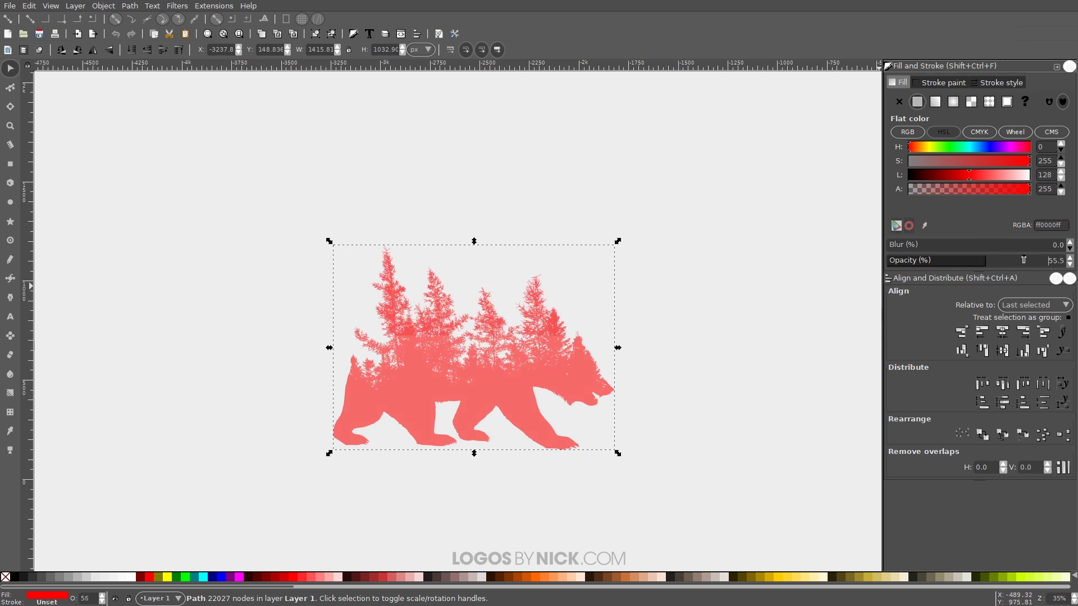
{"action": "left_click", "coordinate": [22, 578]}
{"action": "left_click_drag", "start_coordinate": [426, 416], "coordinate": [504, 438]}
{"action": "left_click", "coordinate": [505, 433]}
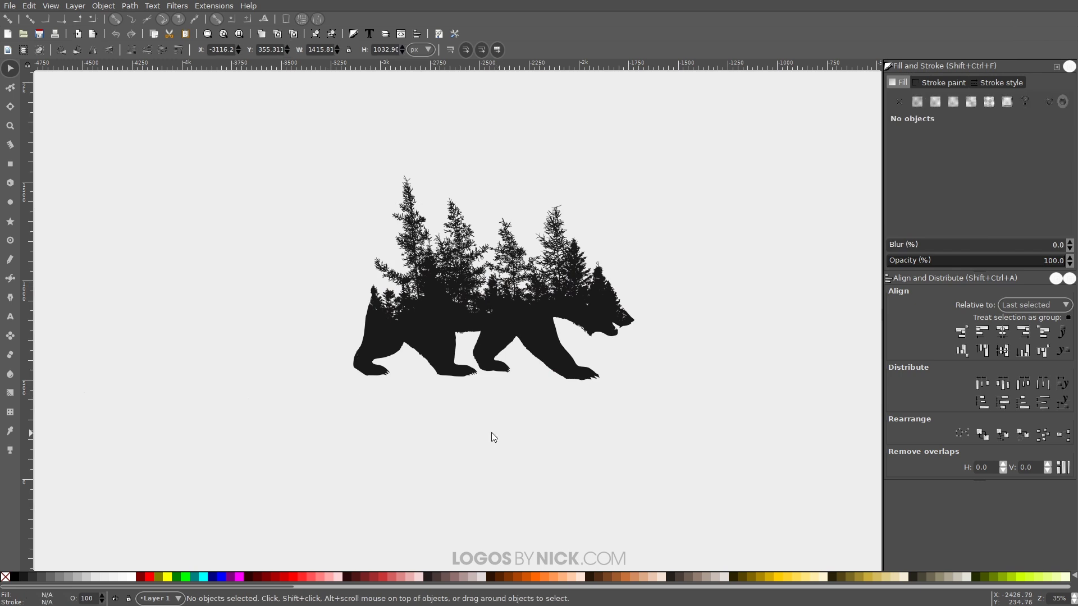